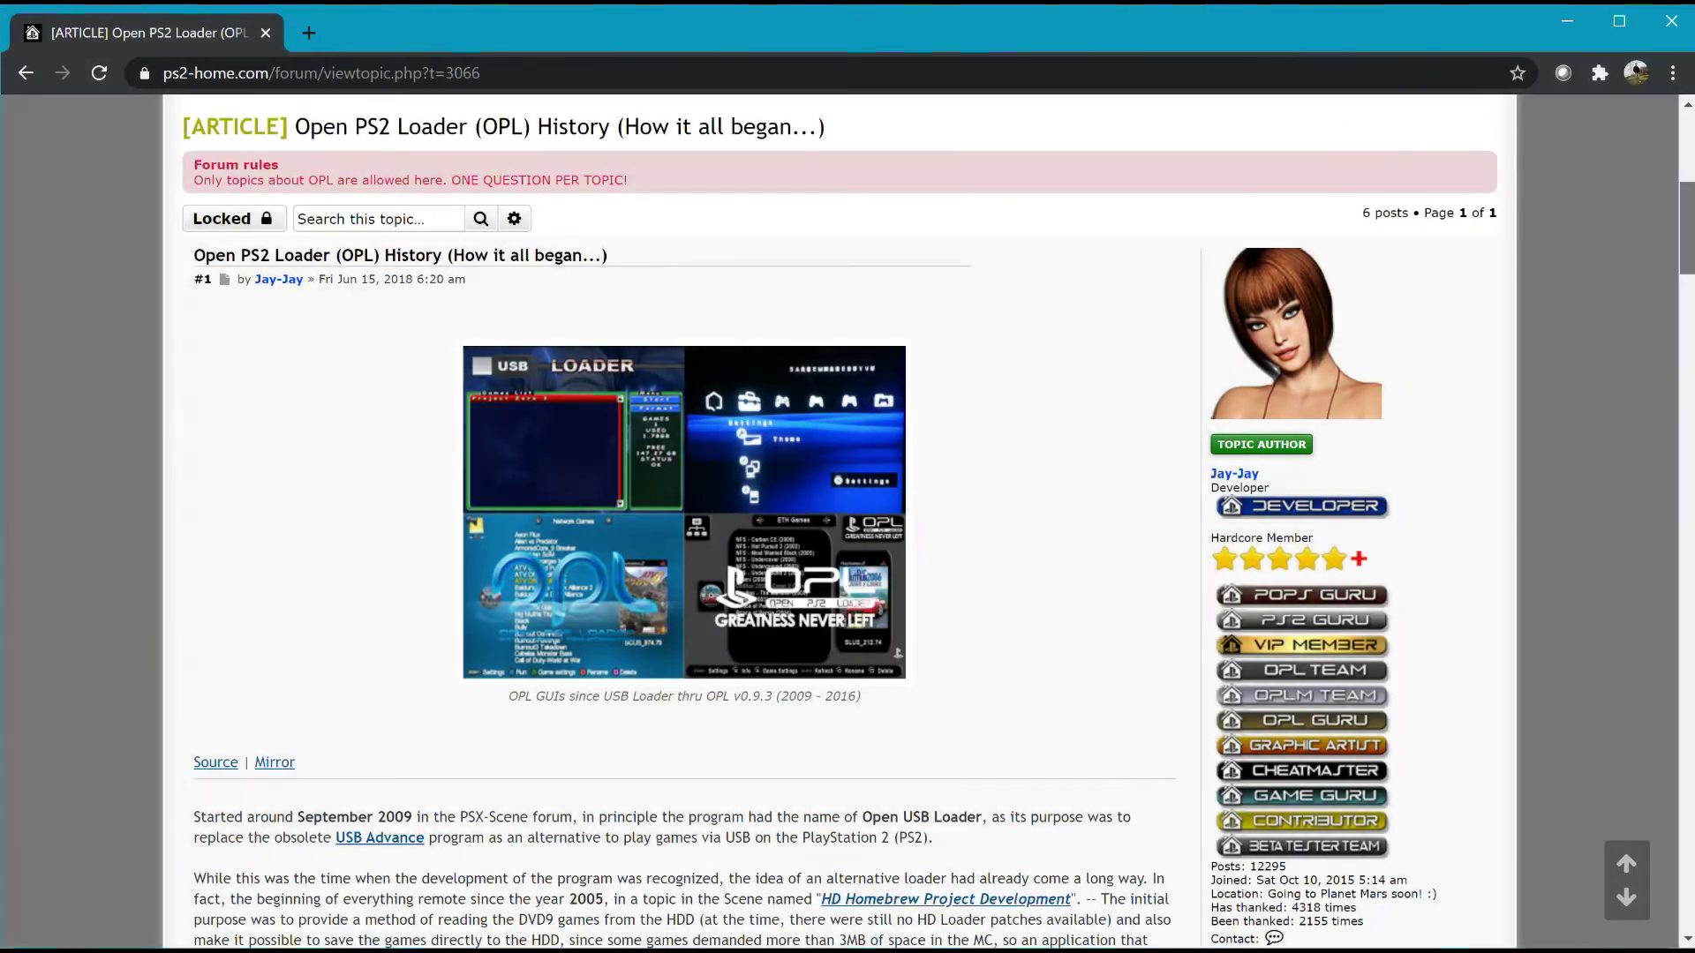
# Read through the forum article on the history of Open PS2 Loader
pyautogui.scroll(-5, 847, 521)
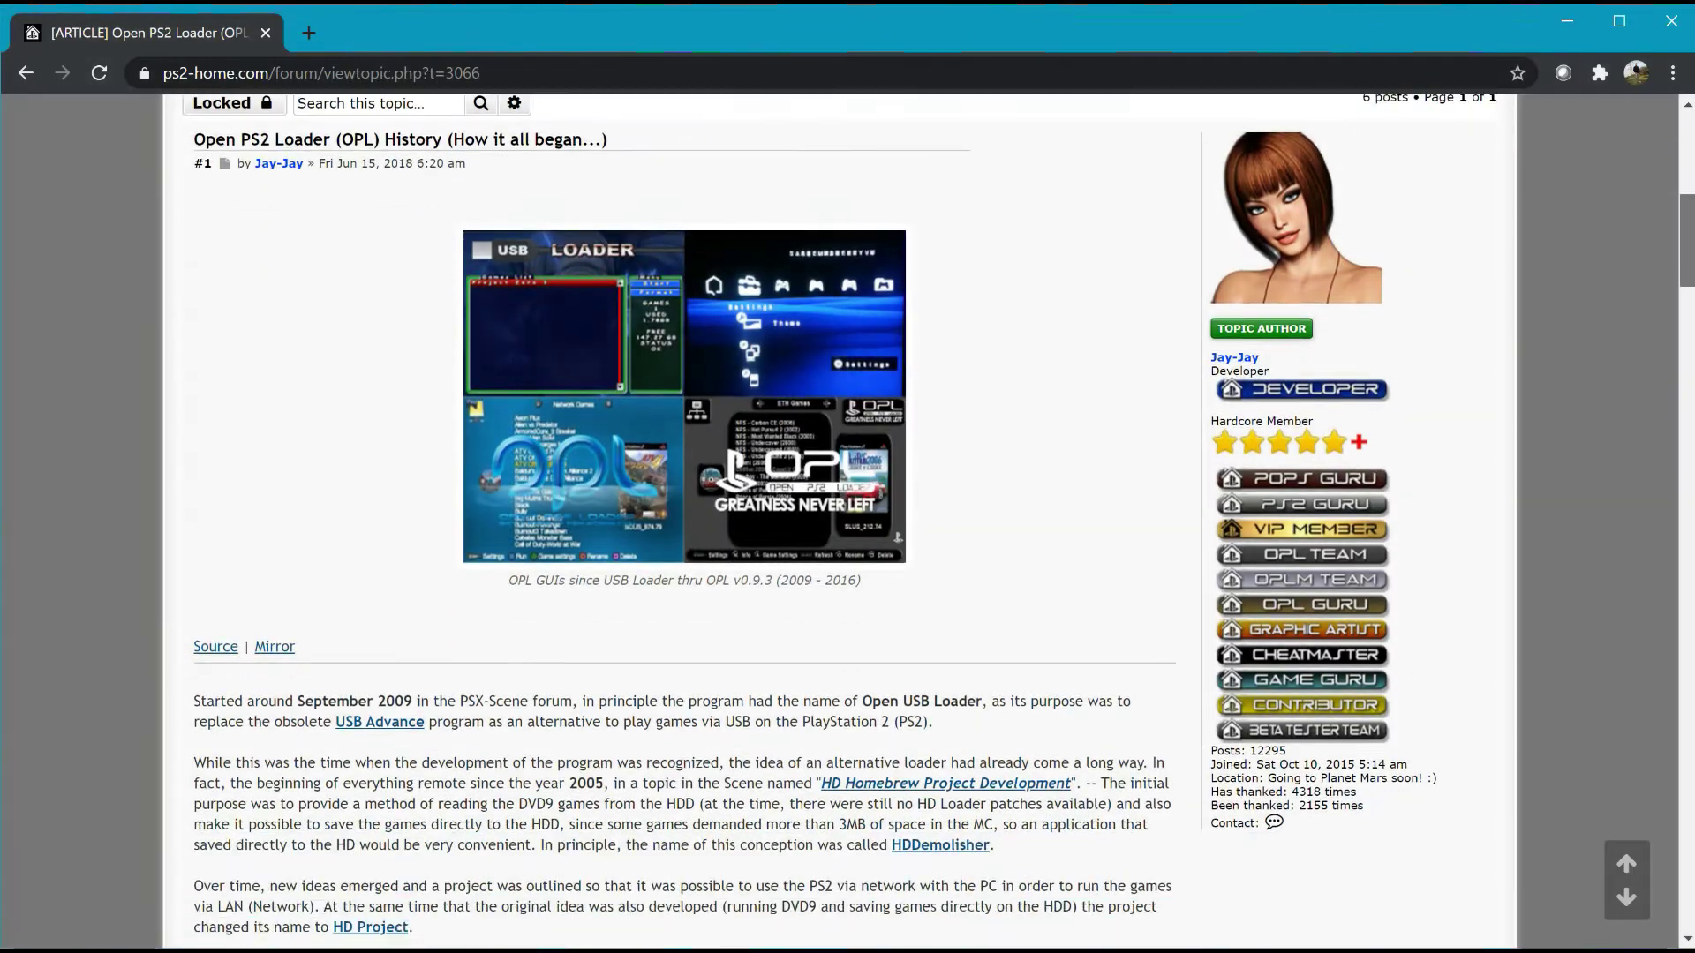
pyautogui.scroll(-2, 848, 521)
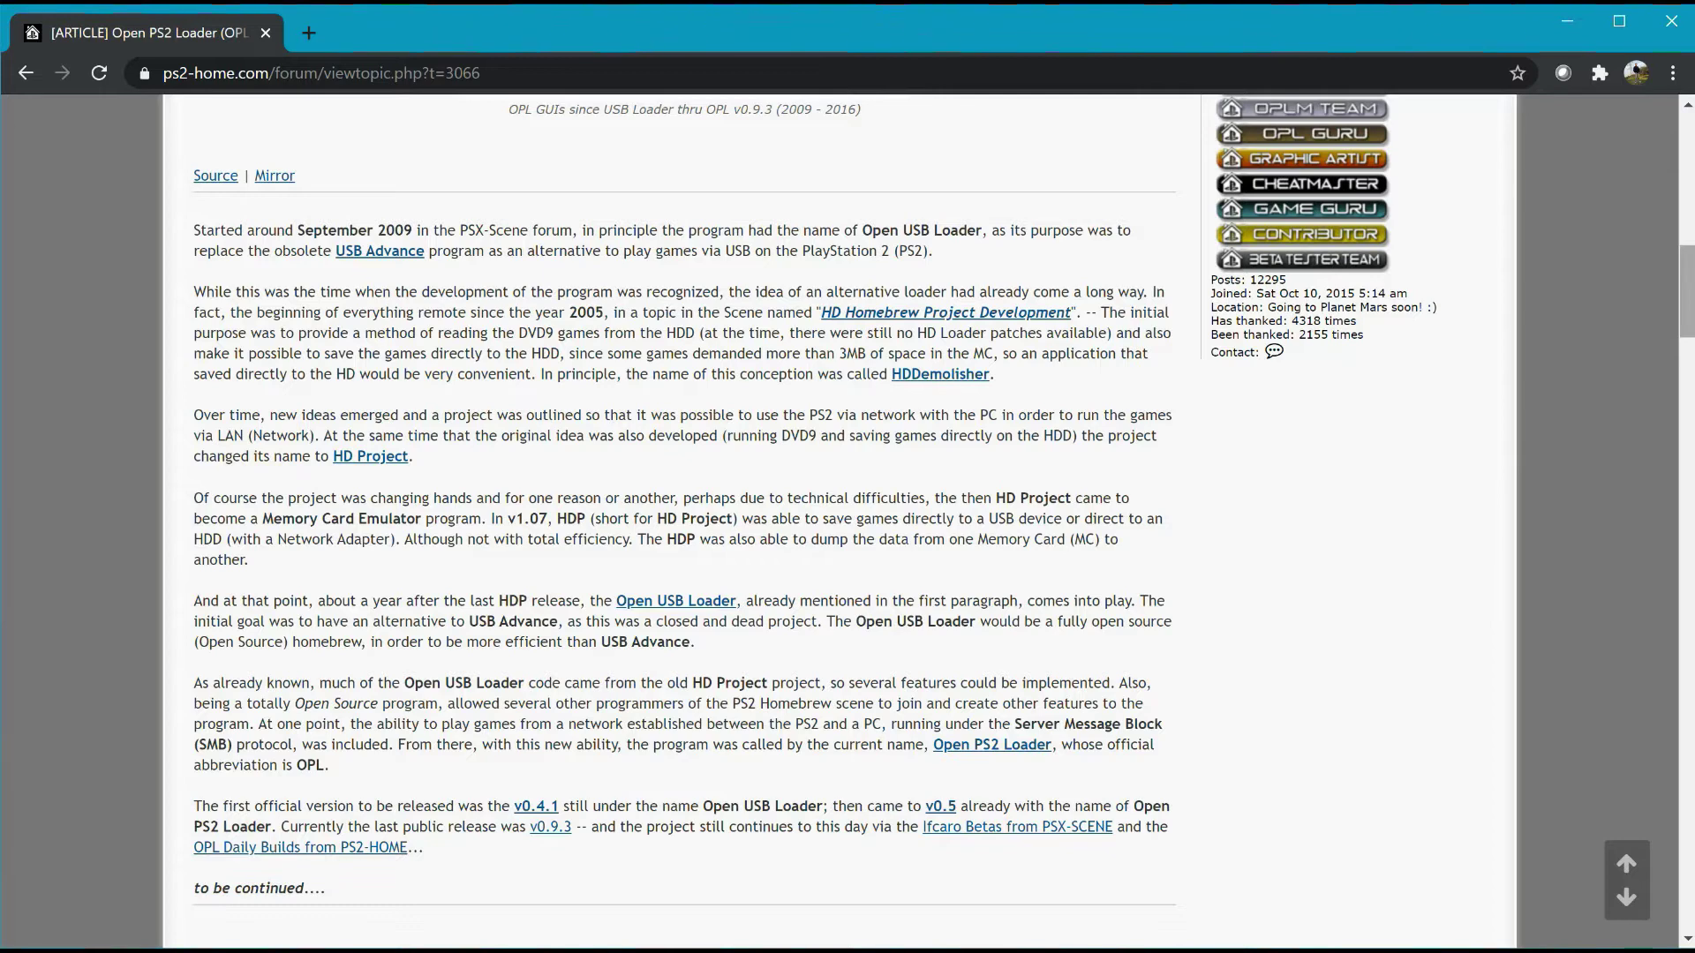
pyautogui.scroll(-3, 848, 521)
pyautogui.scroll(4, 848, 521)
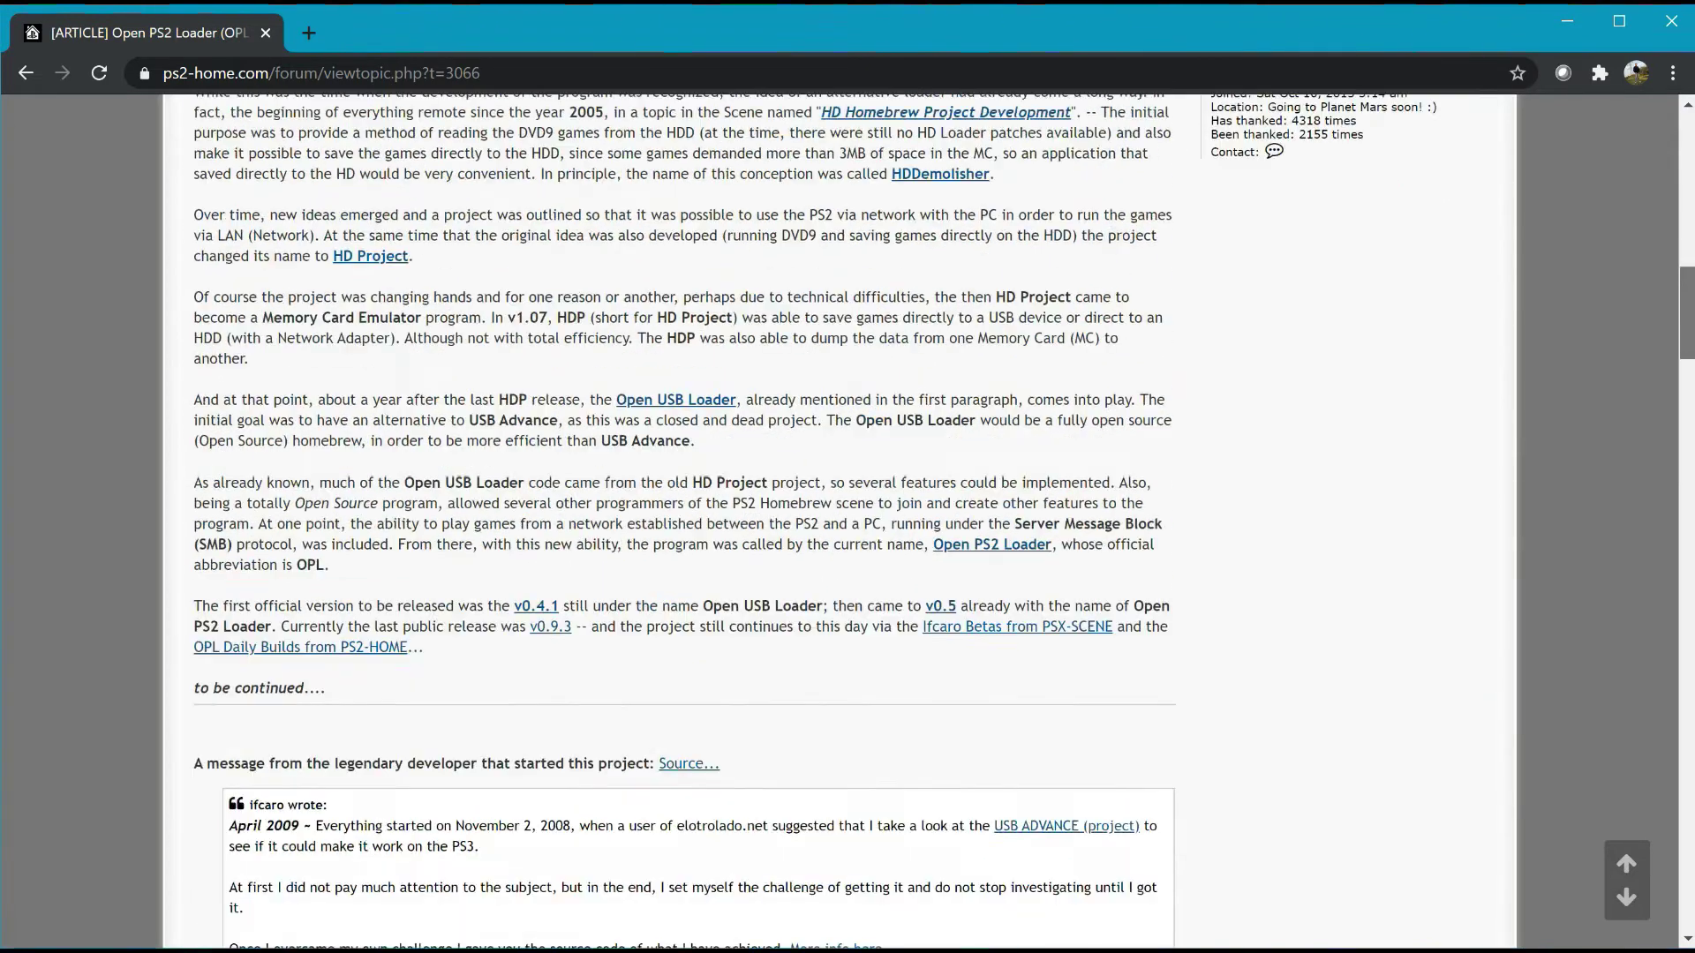
pyautogui.scroll(5, 848, 521)
pyautogui.moveTo(1686, 229); pyautogui.dragTo(1686, 226)
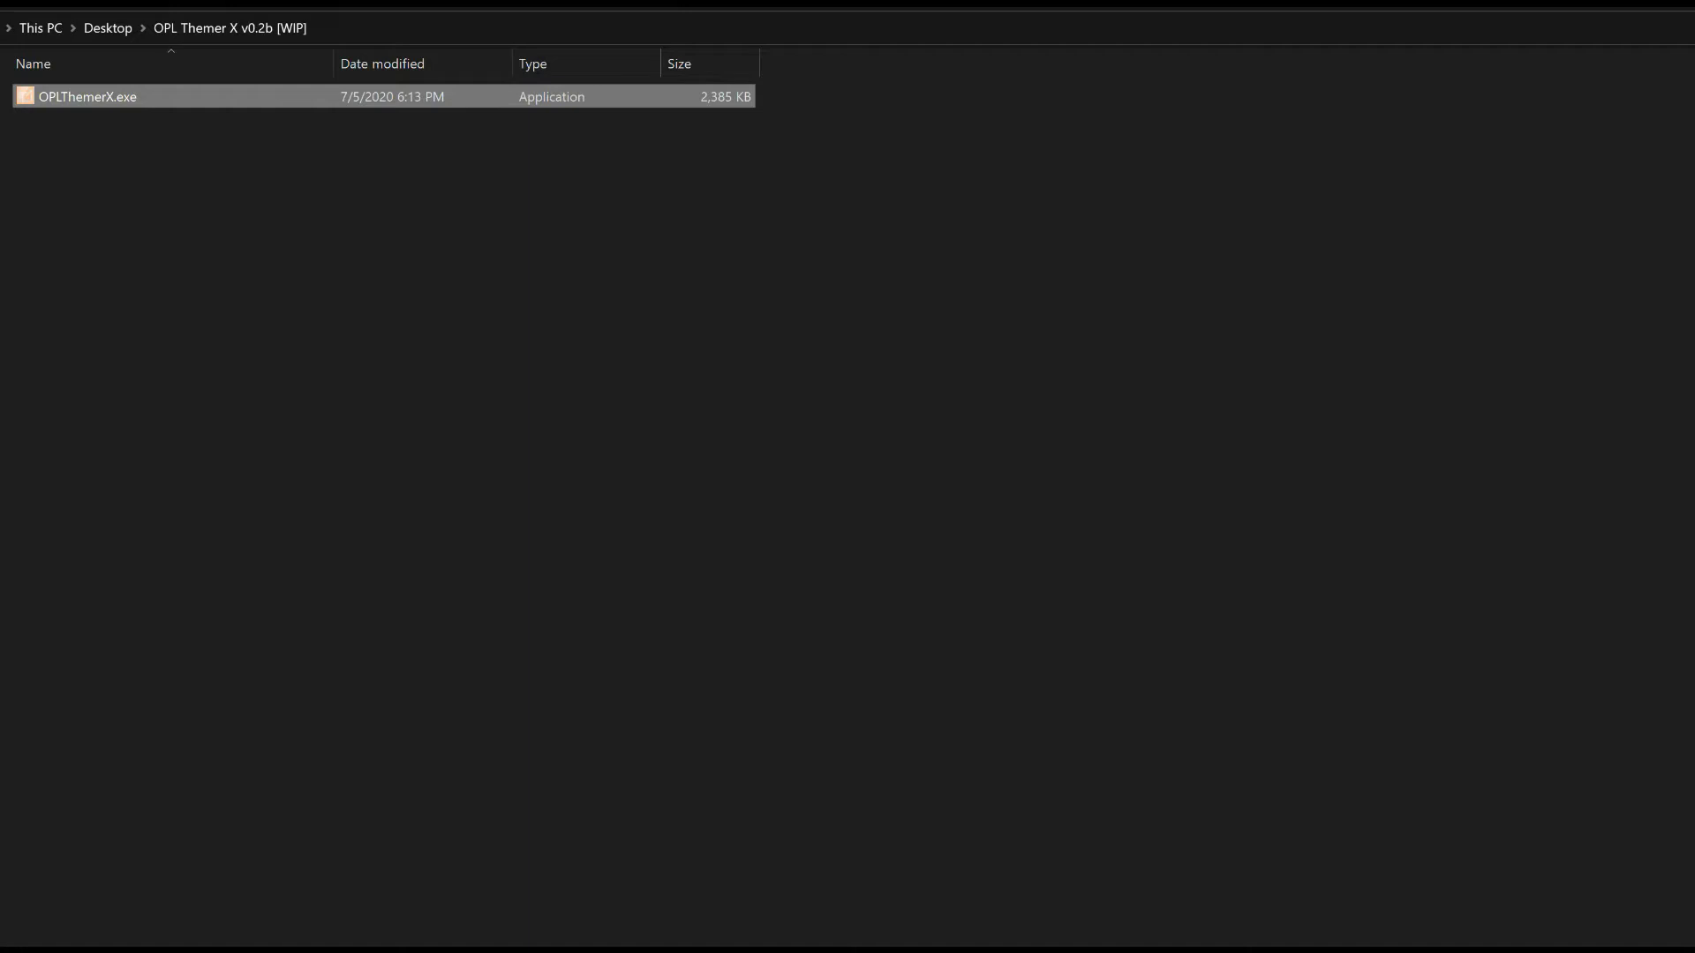
# Launch OPLThemerX.exe and switch the theme preview from HDD Games through ETH Games to USB Games
pyautogui.press('Return')
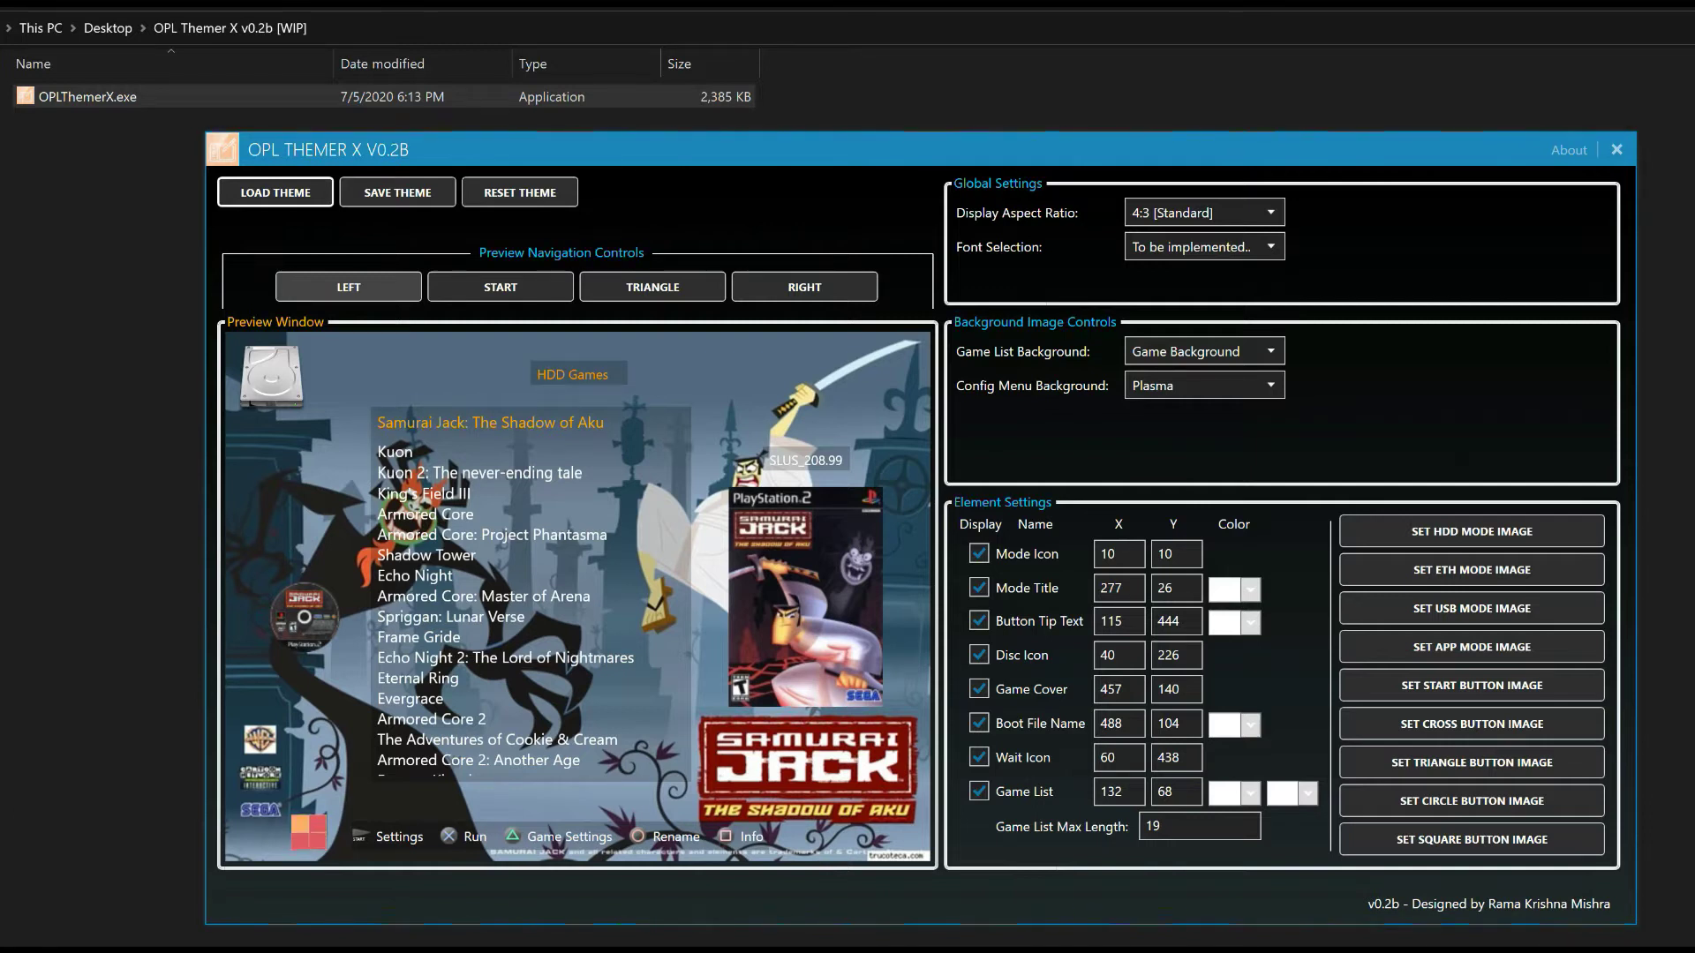
pyautogui.click(348, 287)
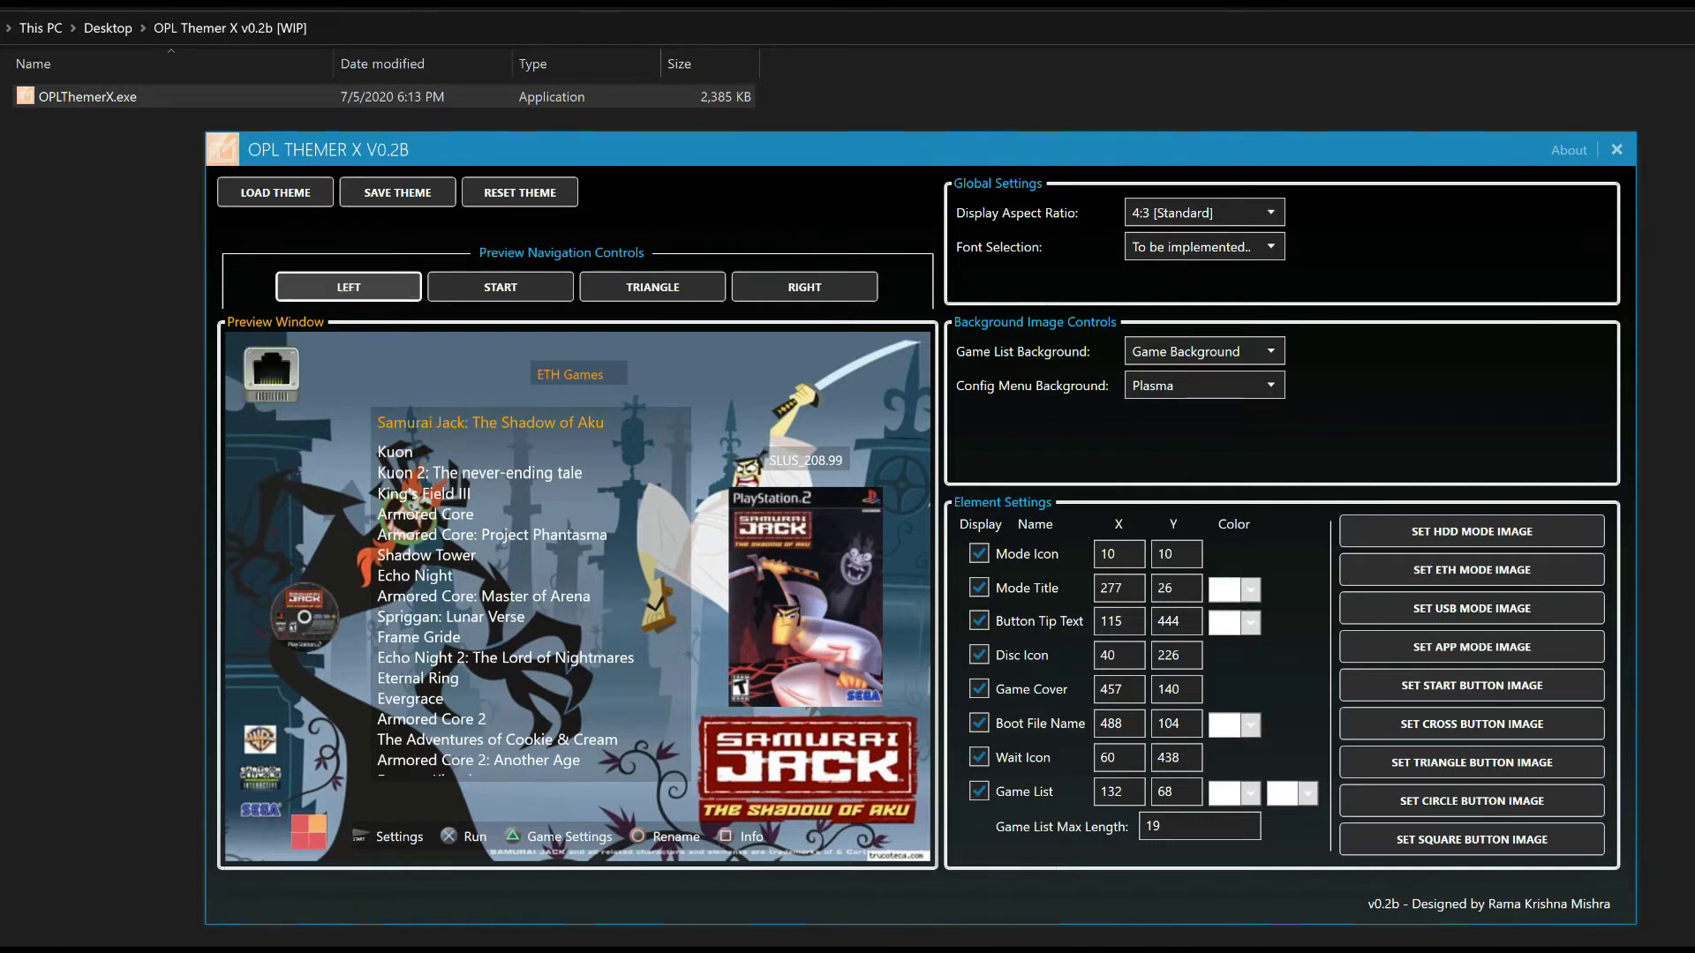
pyautogui.click(348, 287)
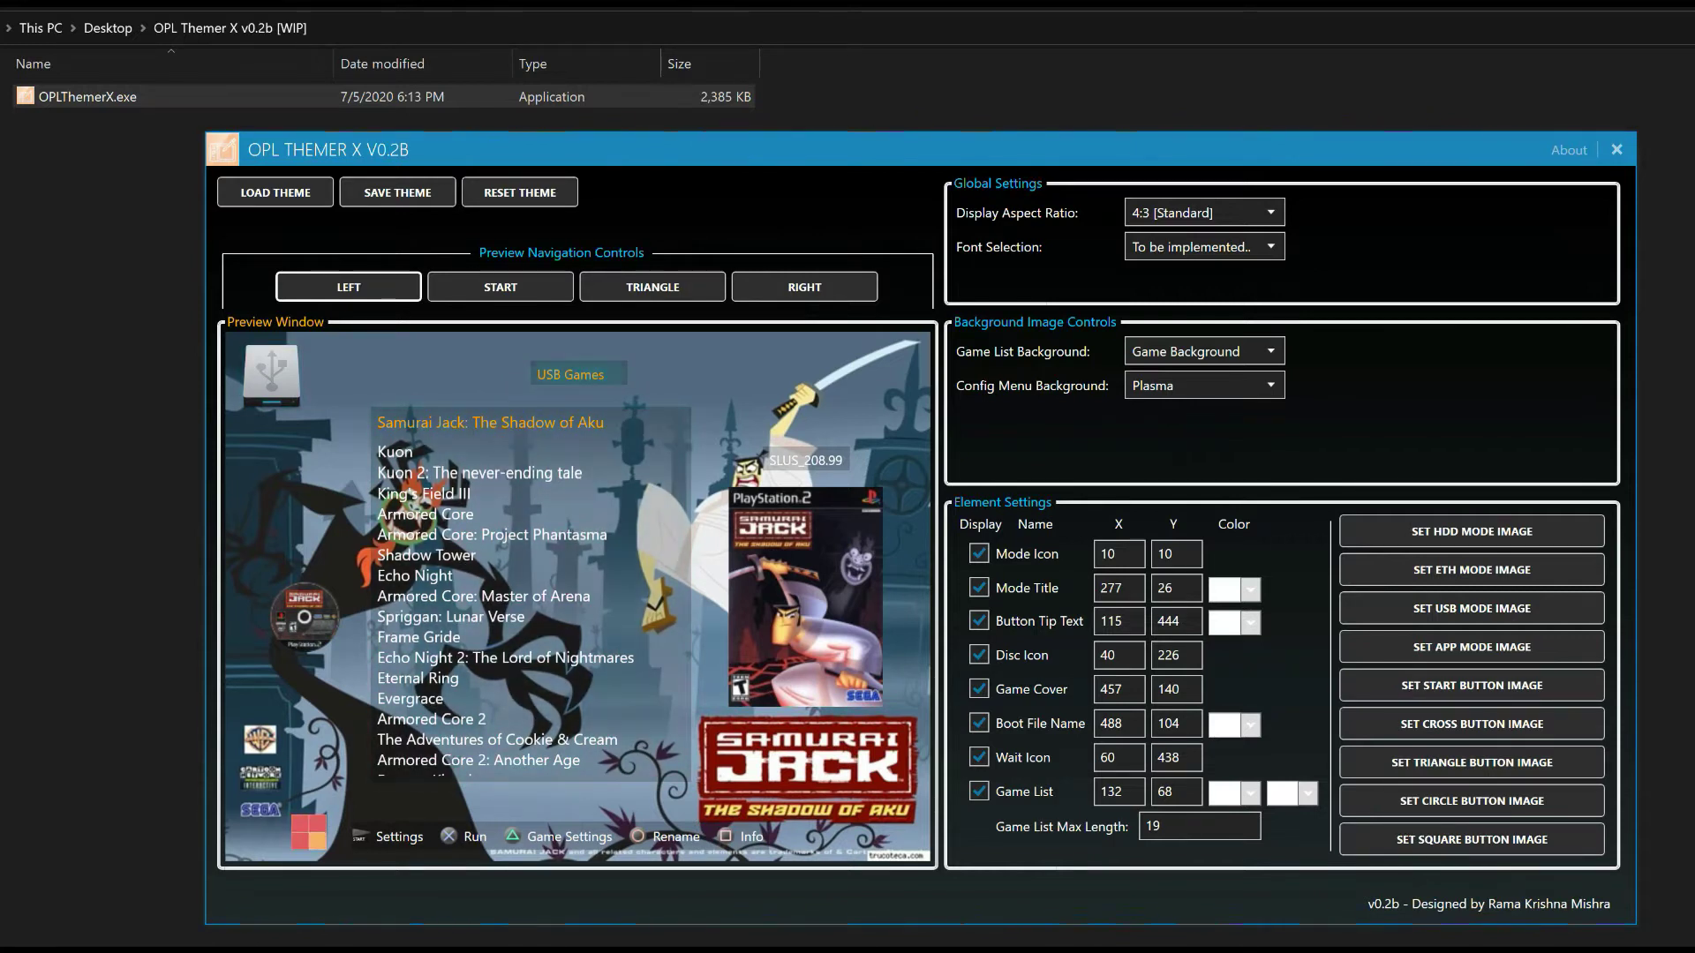
# Cycle the theme preview back and forth through the HDD, ETH, USB and Applications pages, ending on USB Games
pyautogui.click(804, 287)
pyautogui.click(804, 287)
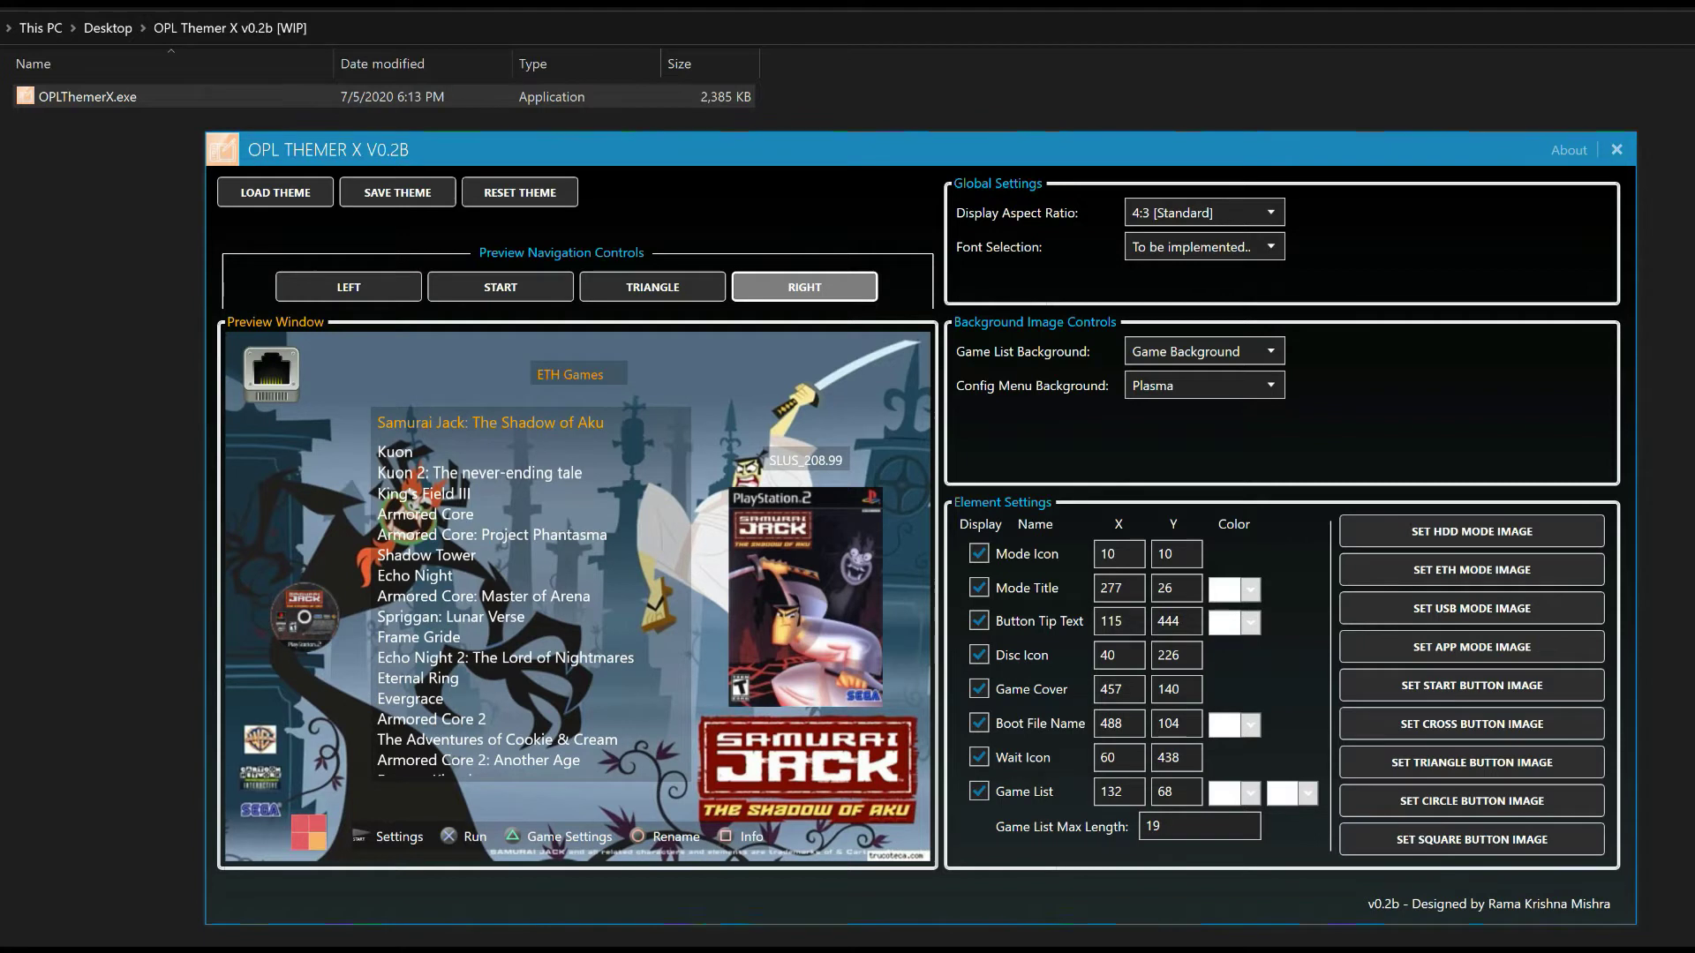
pyautogui.click(804, 287)
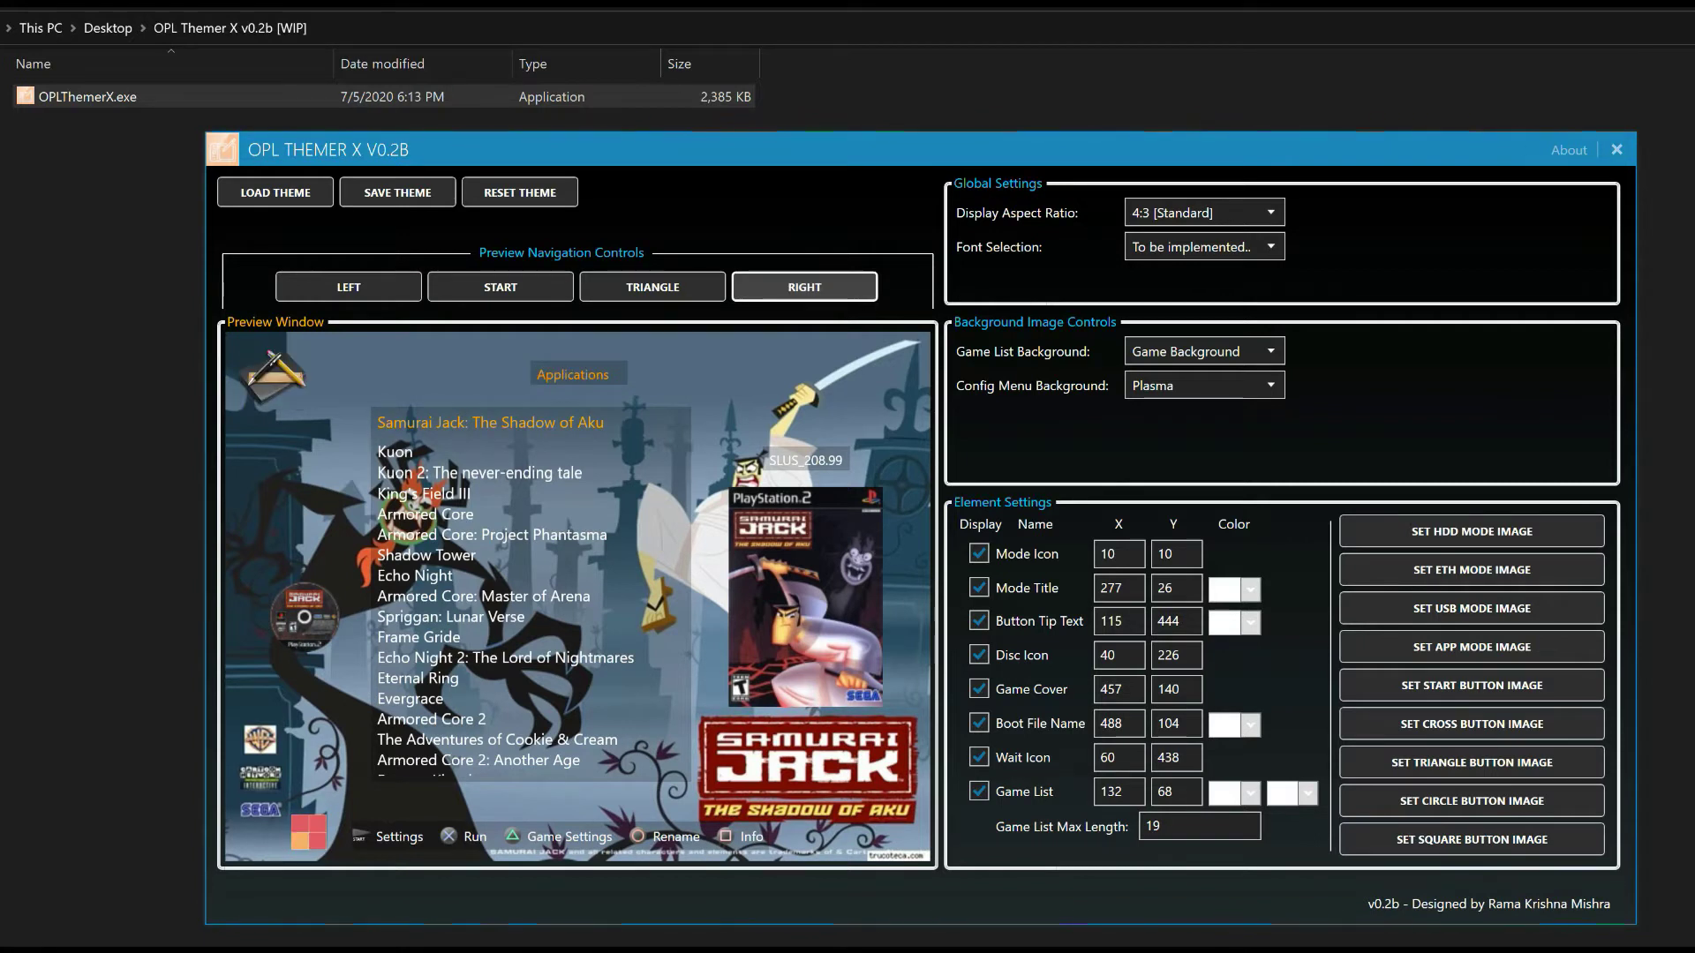
pyautogui.click(349, 287)
pyautogui.click(349, 287)
pyautogui.click(349, 287)
pyautogui.click(804, 287)
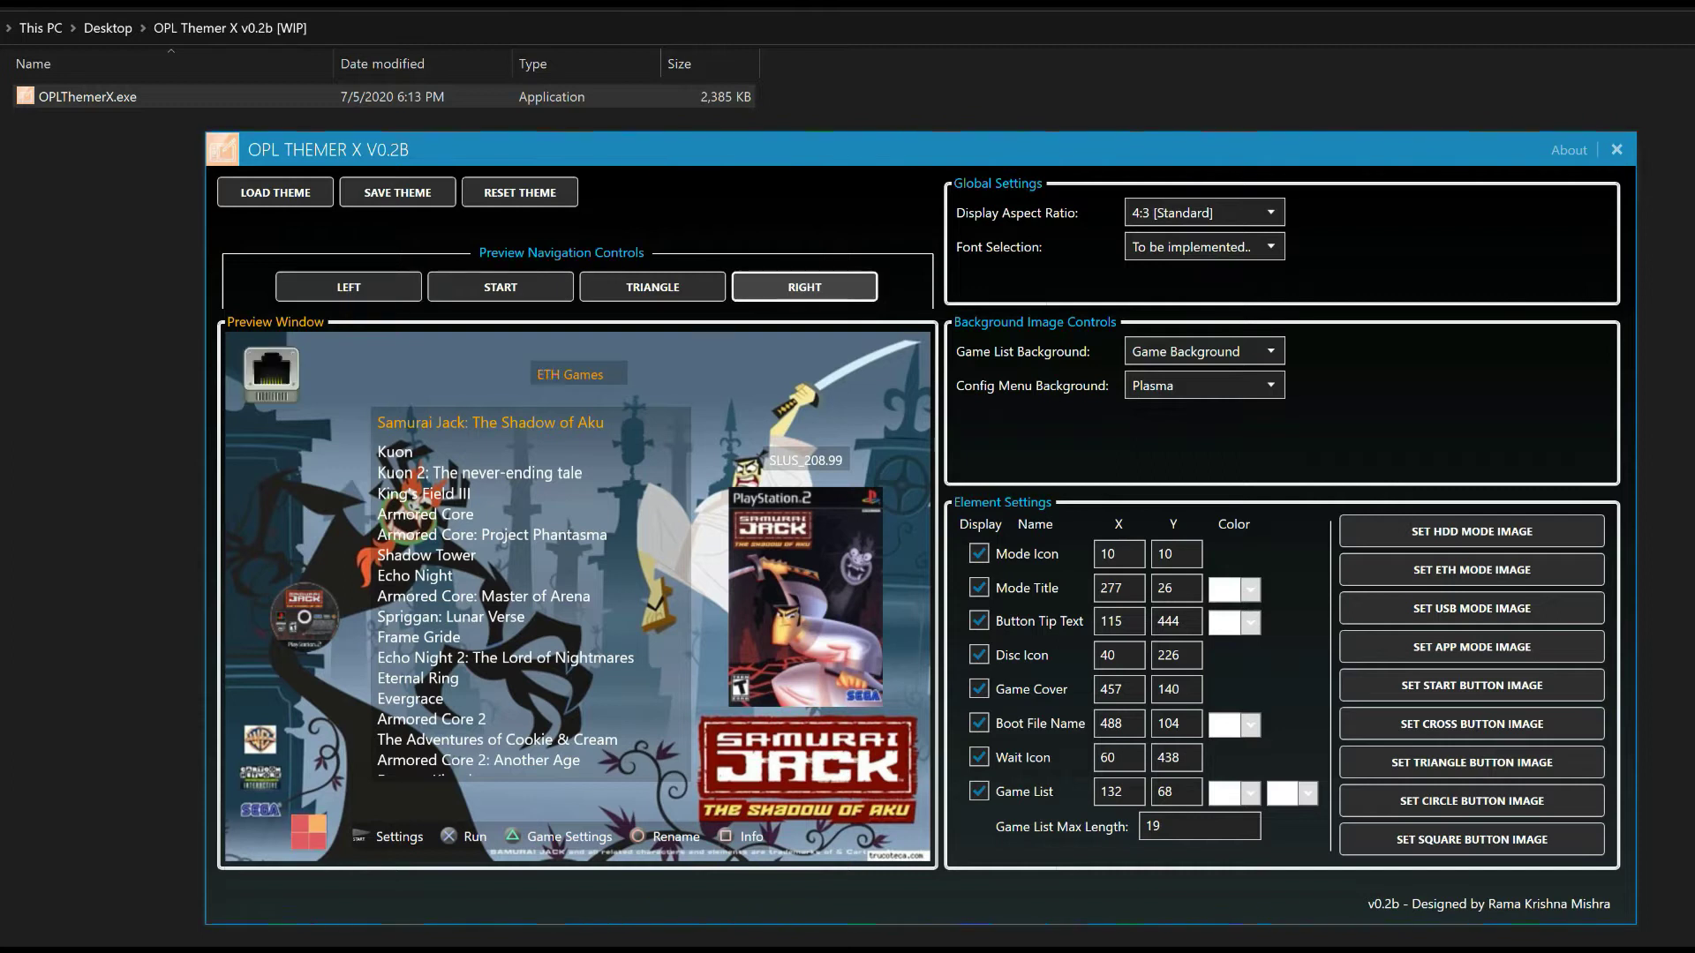
pyautogui.click(804, 287)
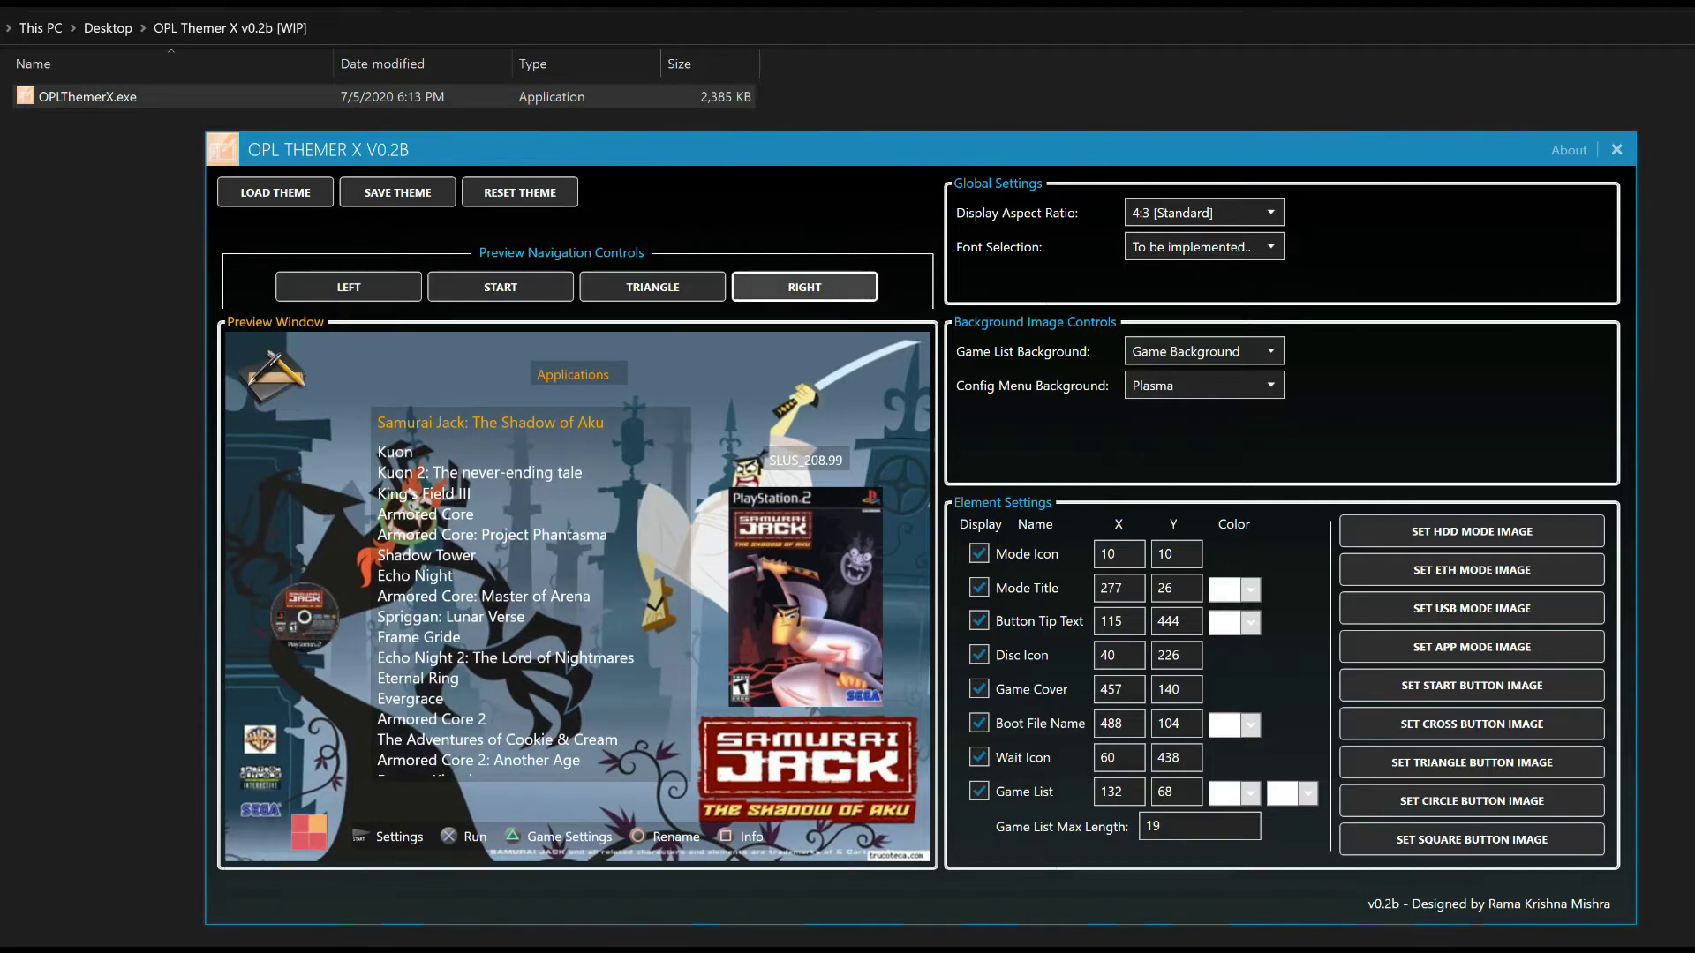
pyautogui.click(349, 287)
pyautogui.click(348, 287)
pyautogui.click(349, 287)
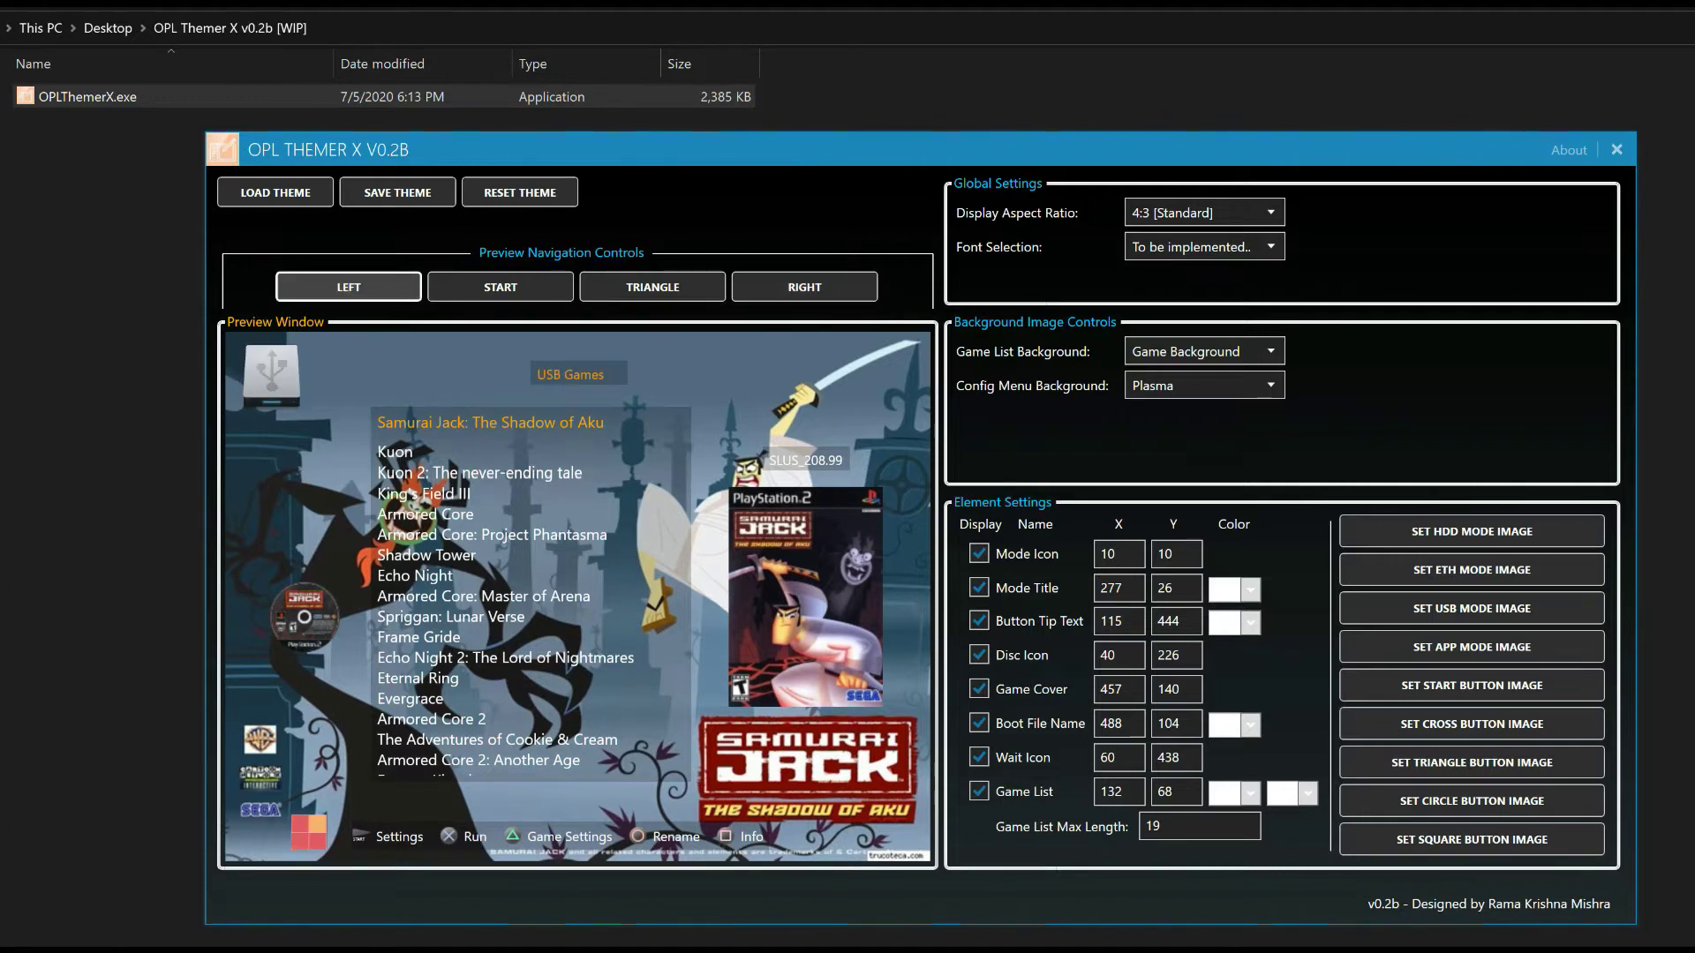
pyautogui.click(804, 287)
pyautogui.click(804, 287)
pyautogui.click(805, 287)
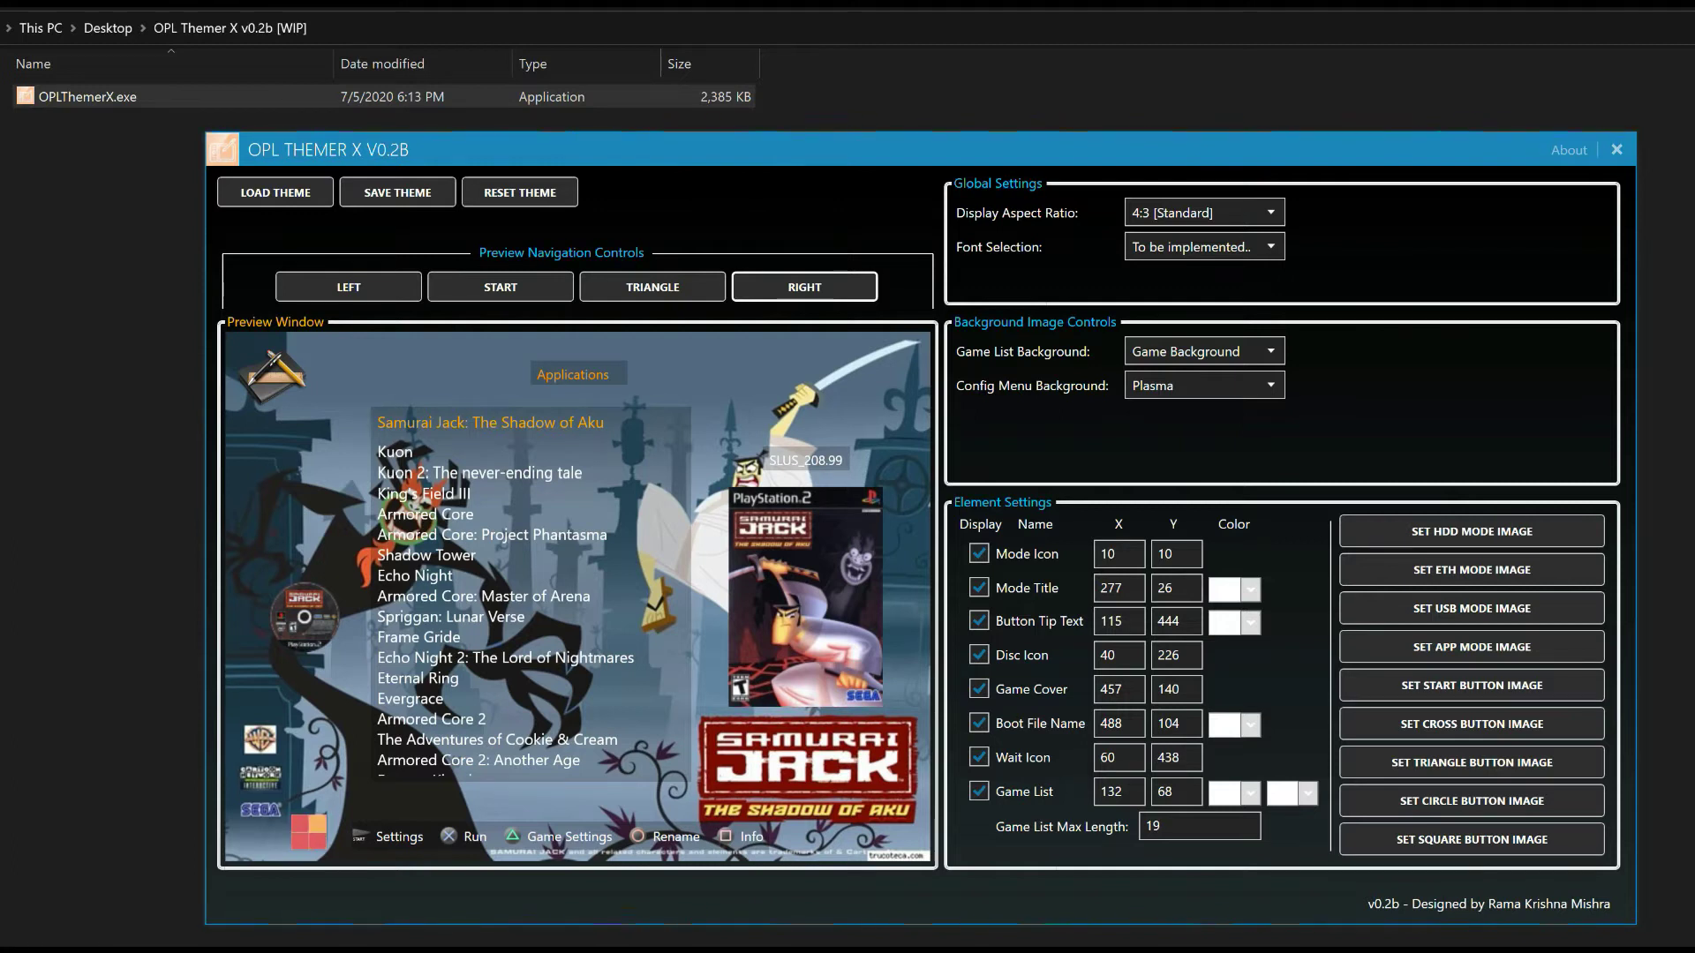
pyautogui.click(347, 287)
pyautogui.click(348, 287)
pyautogui.click(347, 287)
pyautogui.click(805, 287)
pyautogui.click(804, 286)
pyautogui.click(804, 286)
pyautogui.click(347, 287)
pyautogui.click(348, 287)
pyautogui.click(348, 287)
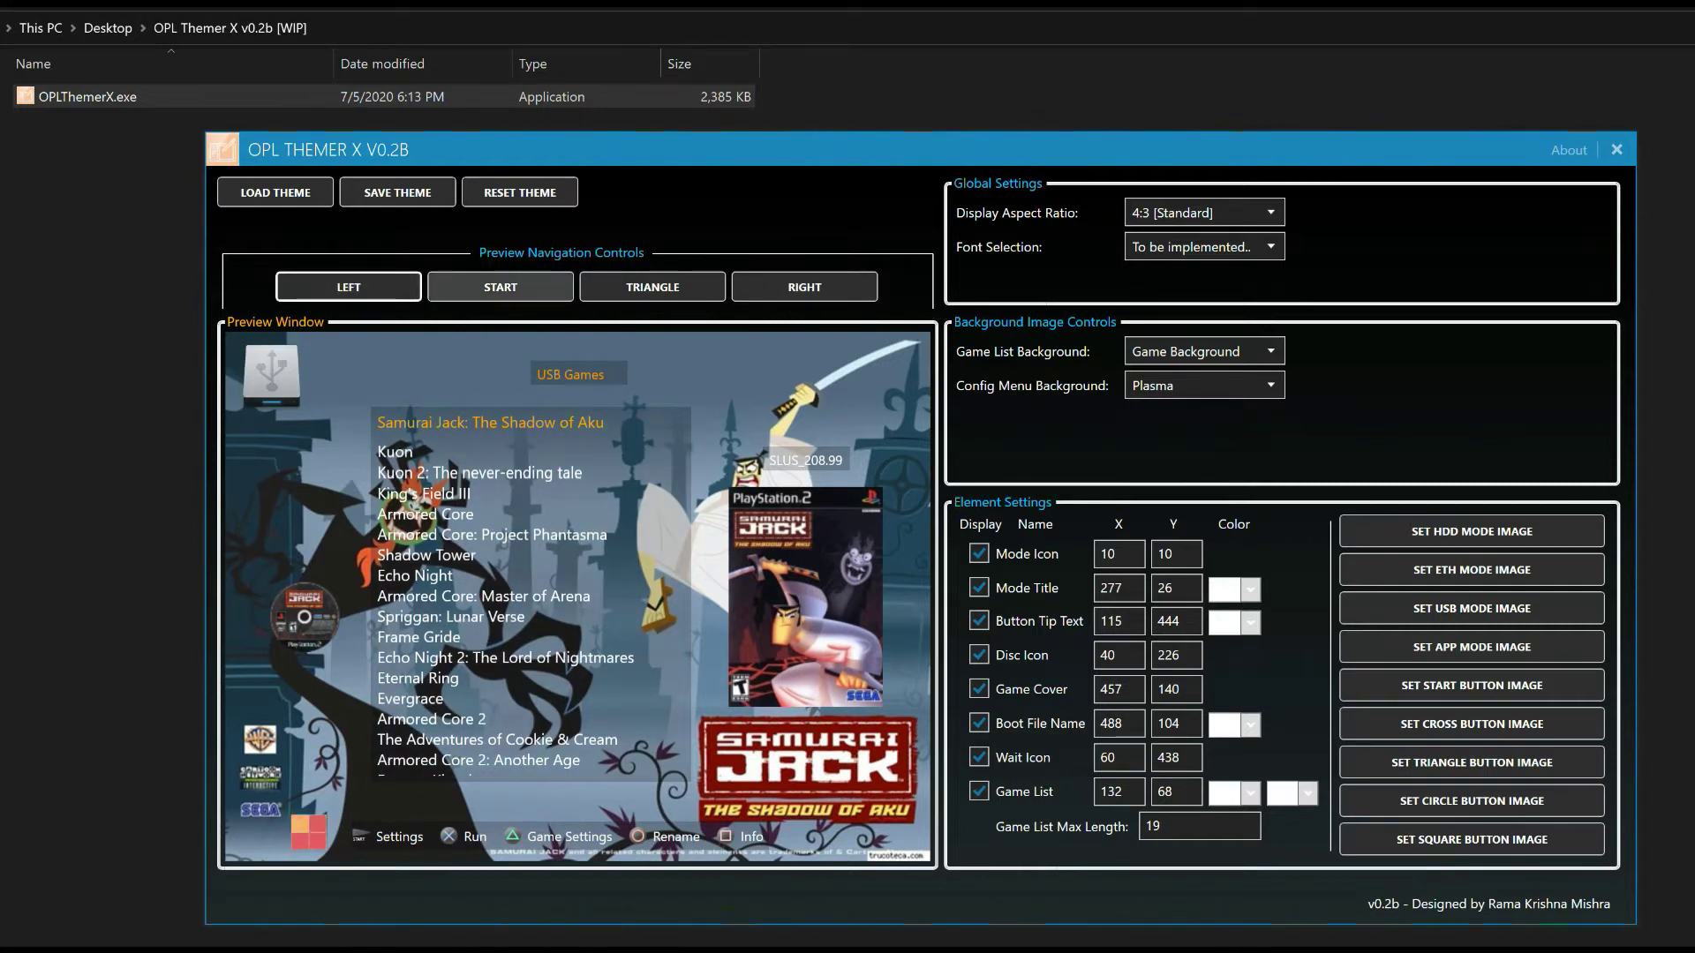
# Toggle the preview between the settings menu and the USB Games list twice
pyautogui.click(501, 287)
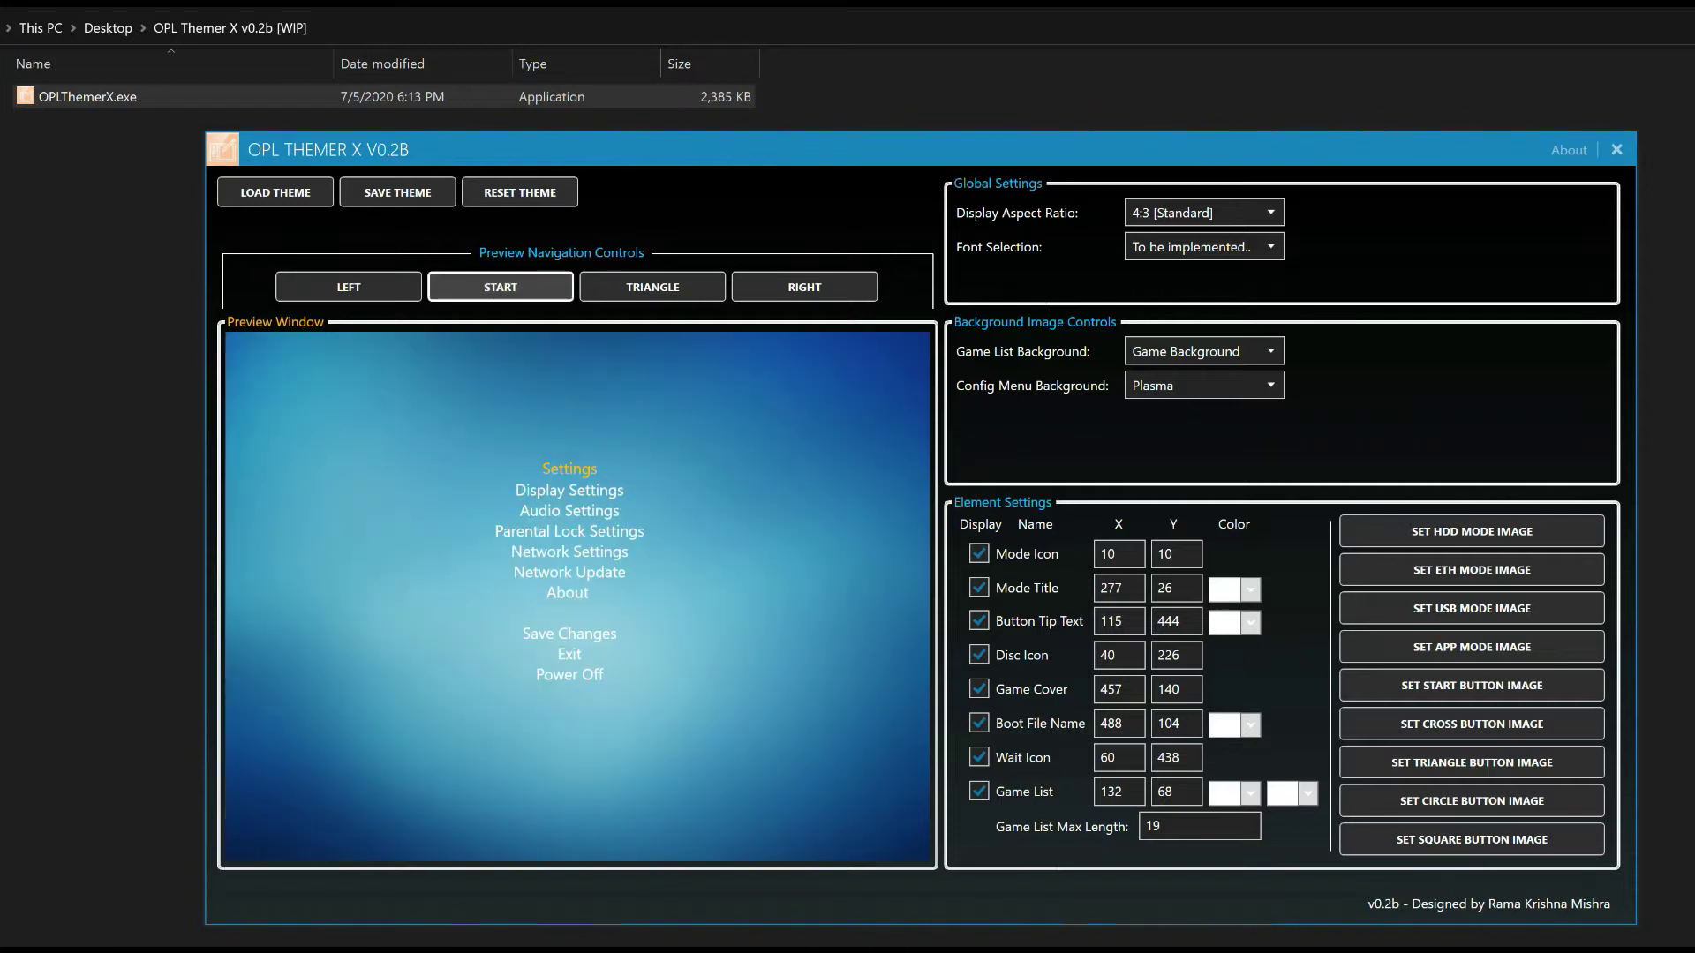
pyautogui.click(500, 287)
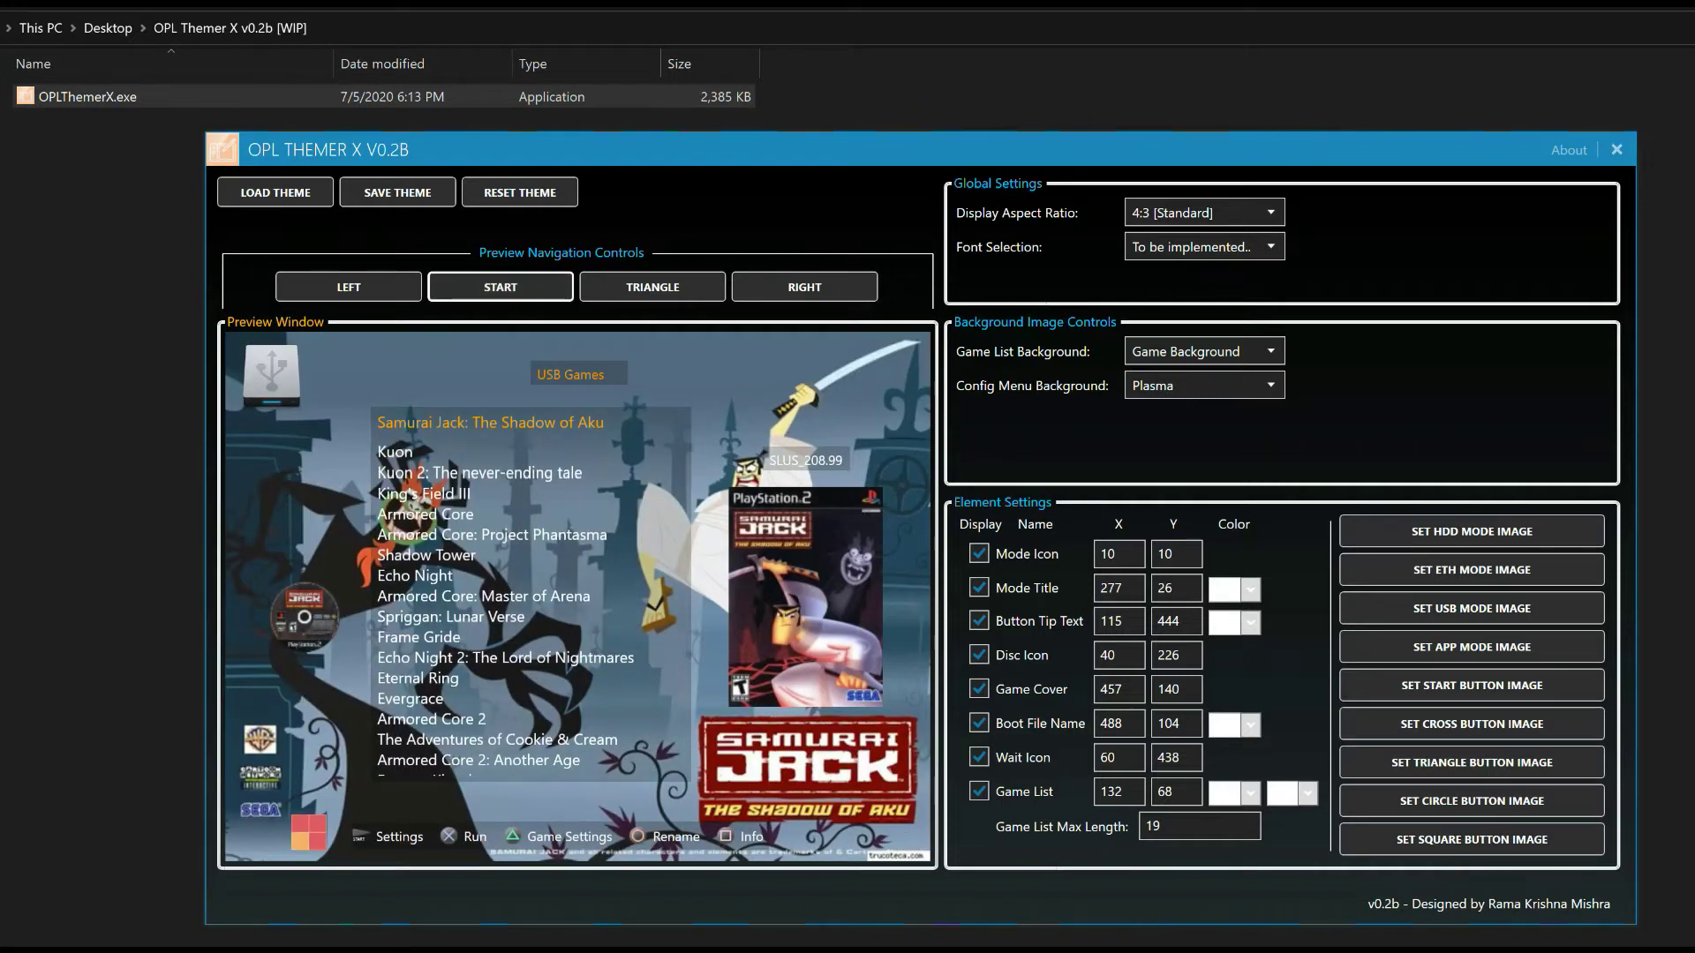
pyautogui.click(500, 287)
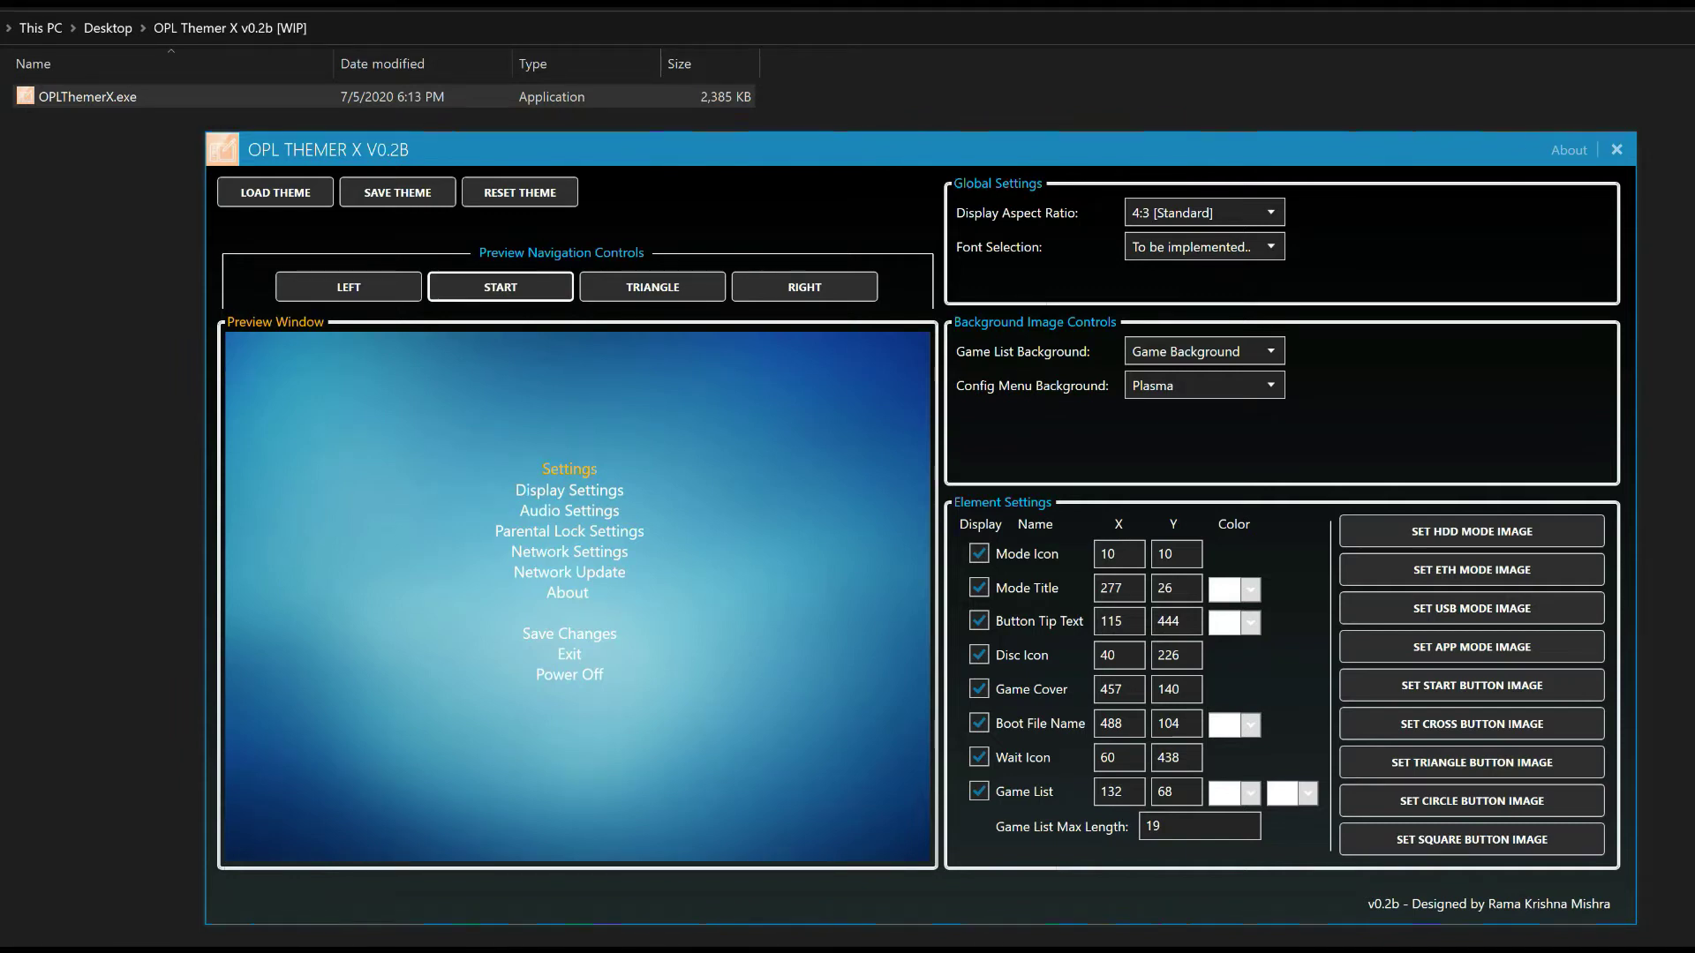
pyautogui.click(501, 287)
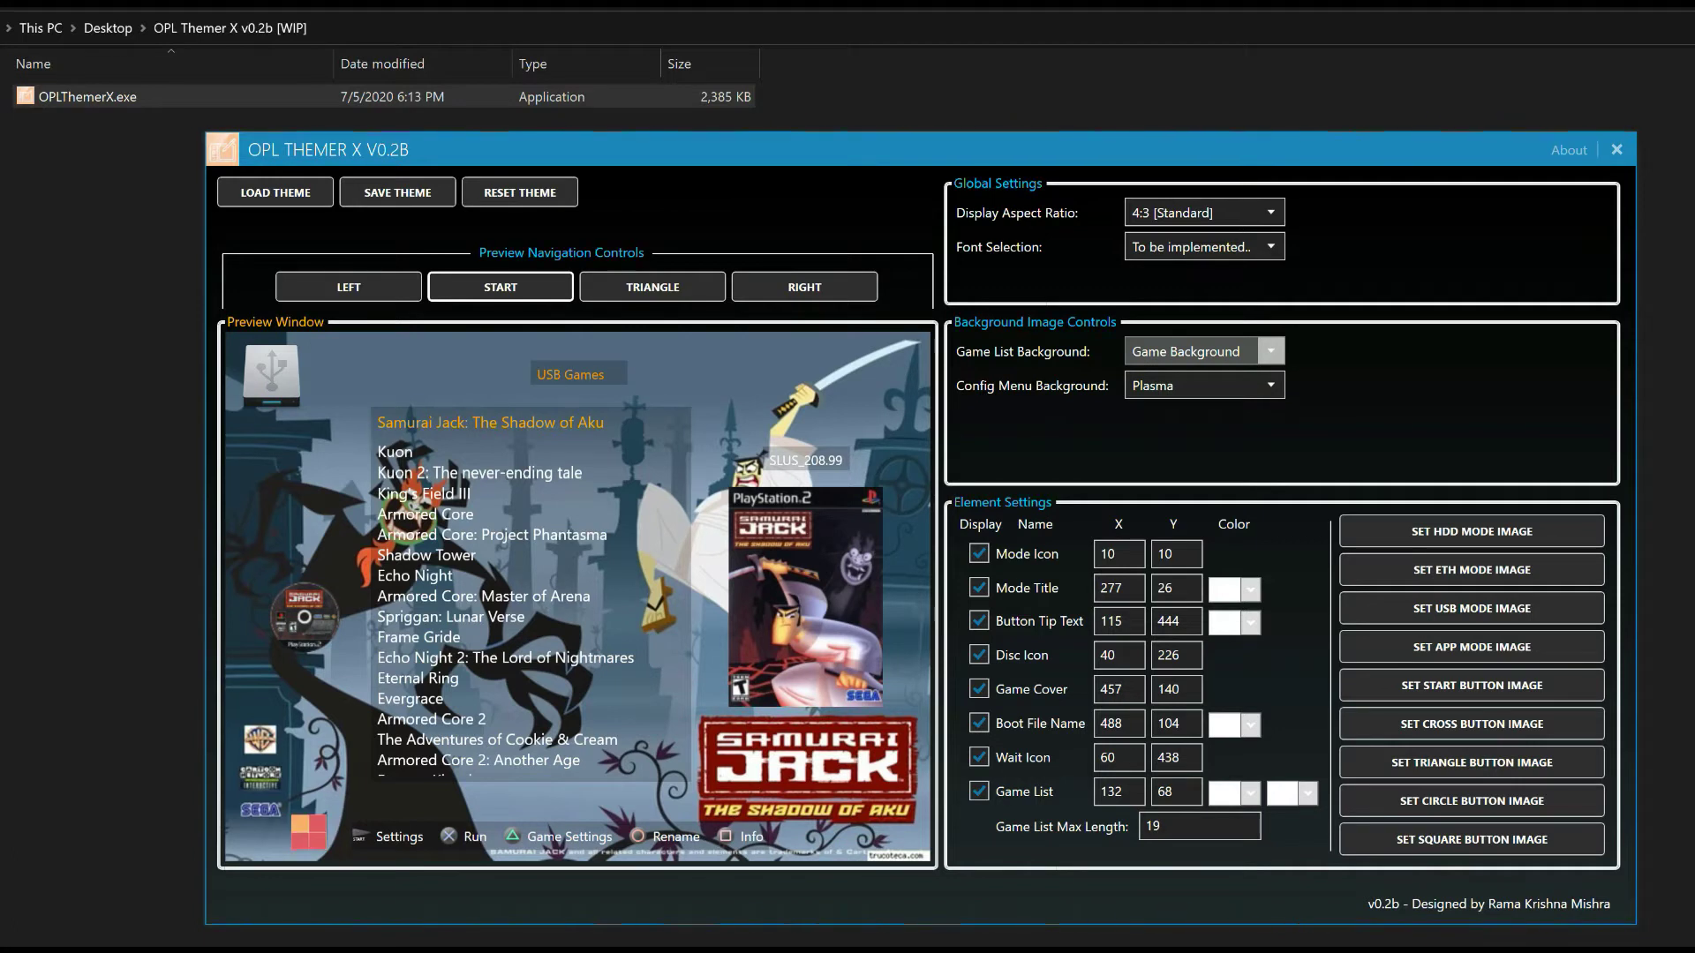
# Set the game list background to Plasma and the config menu background to Picture
pyautogui.click(1204, 352)
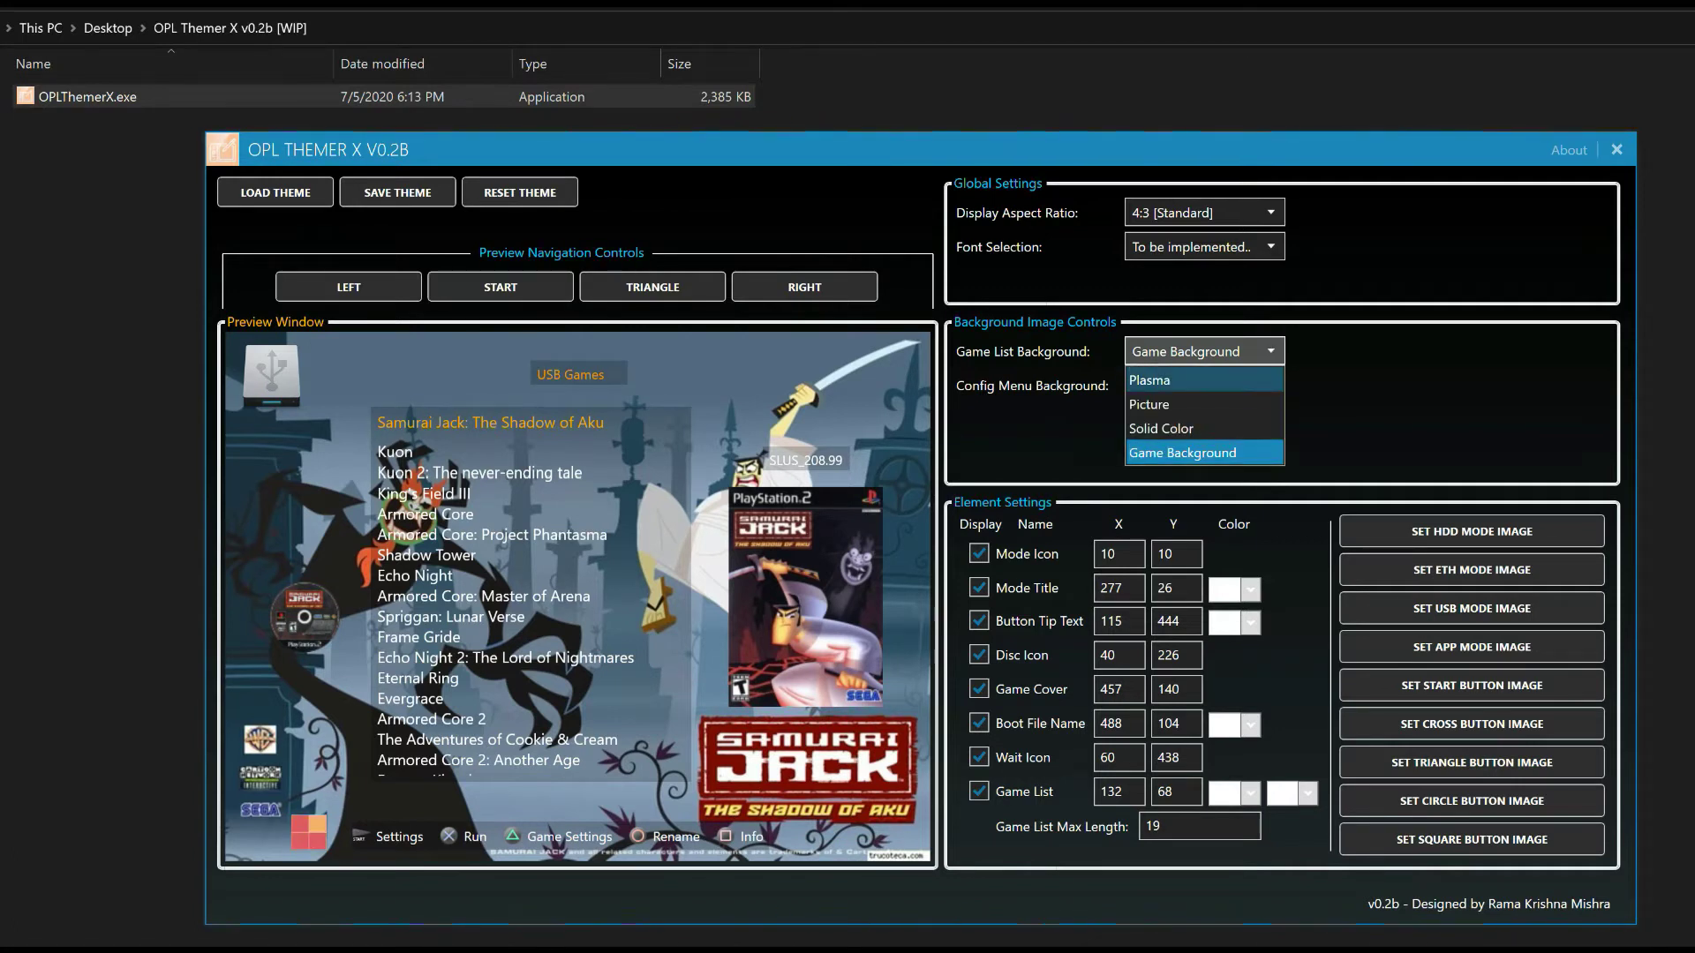
pyautogui.click(1205, 380)
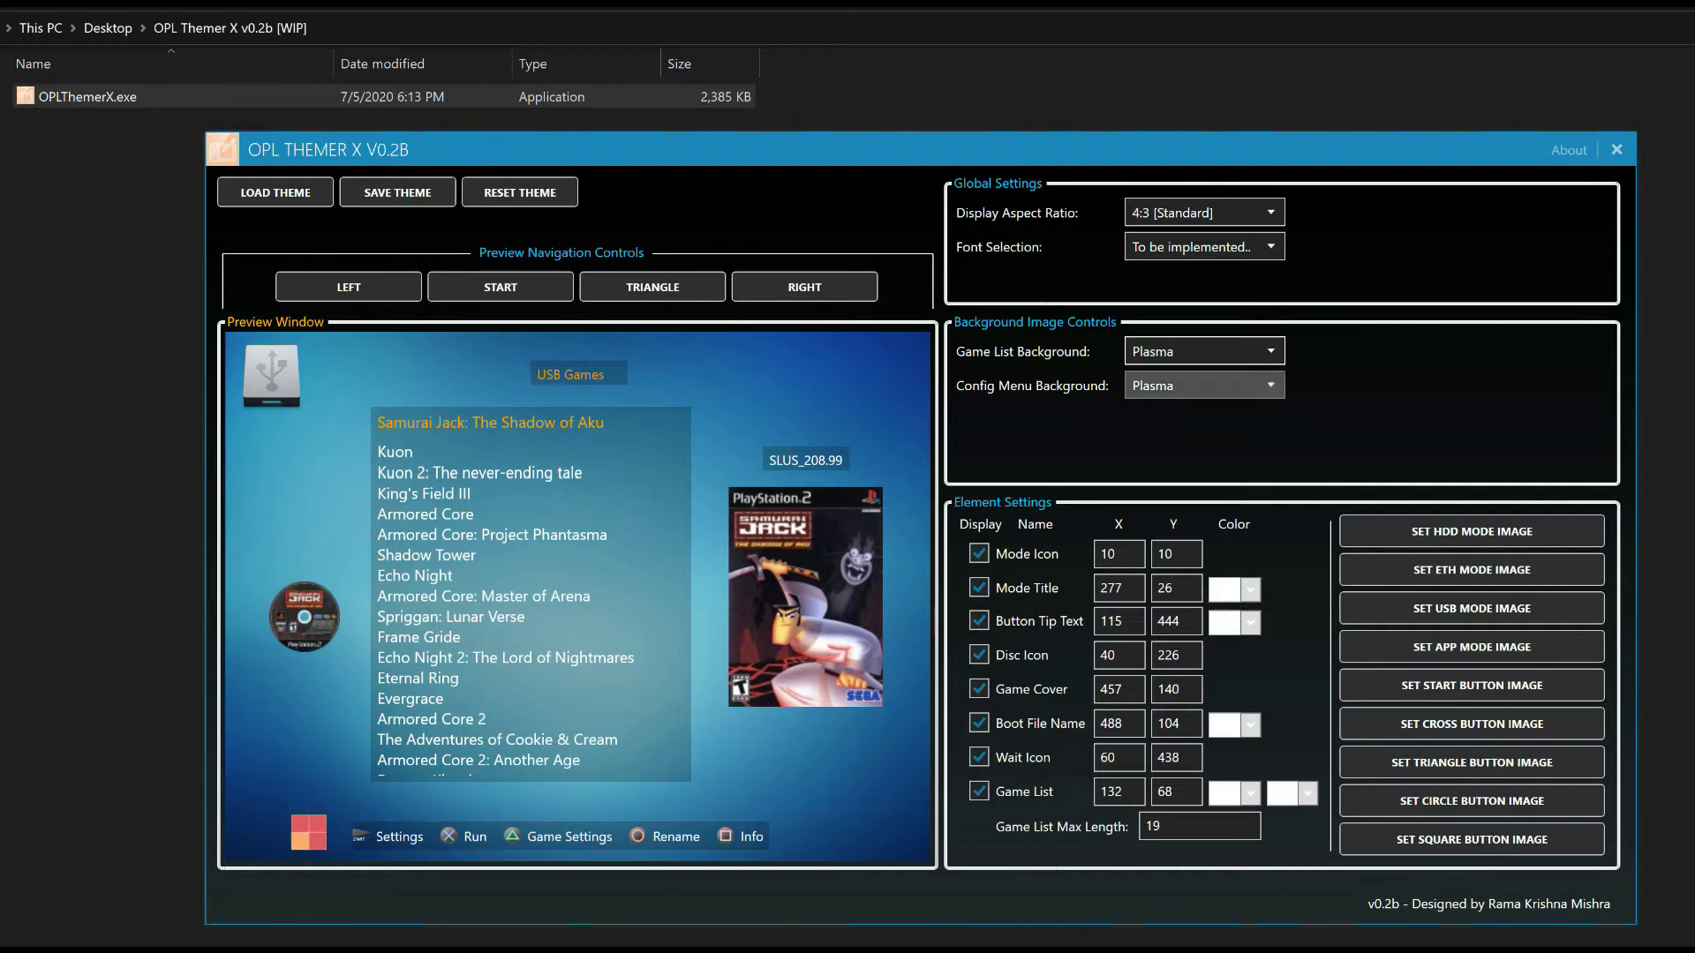
pyautogui.click(1236, 385)
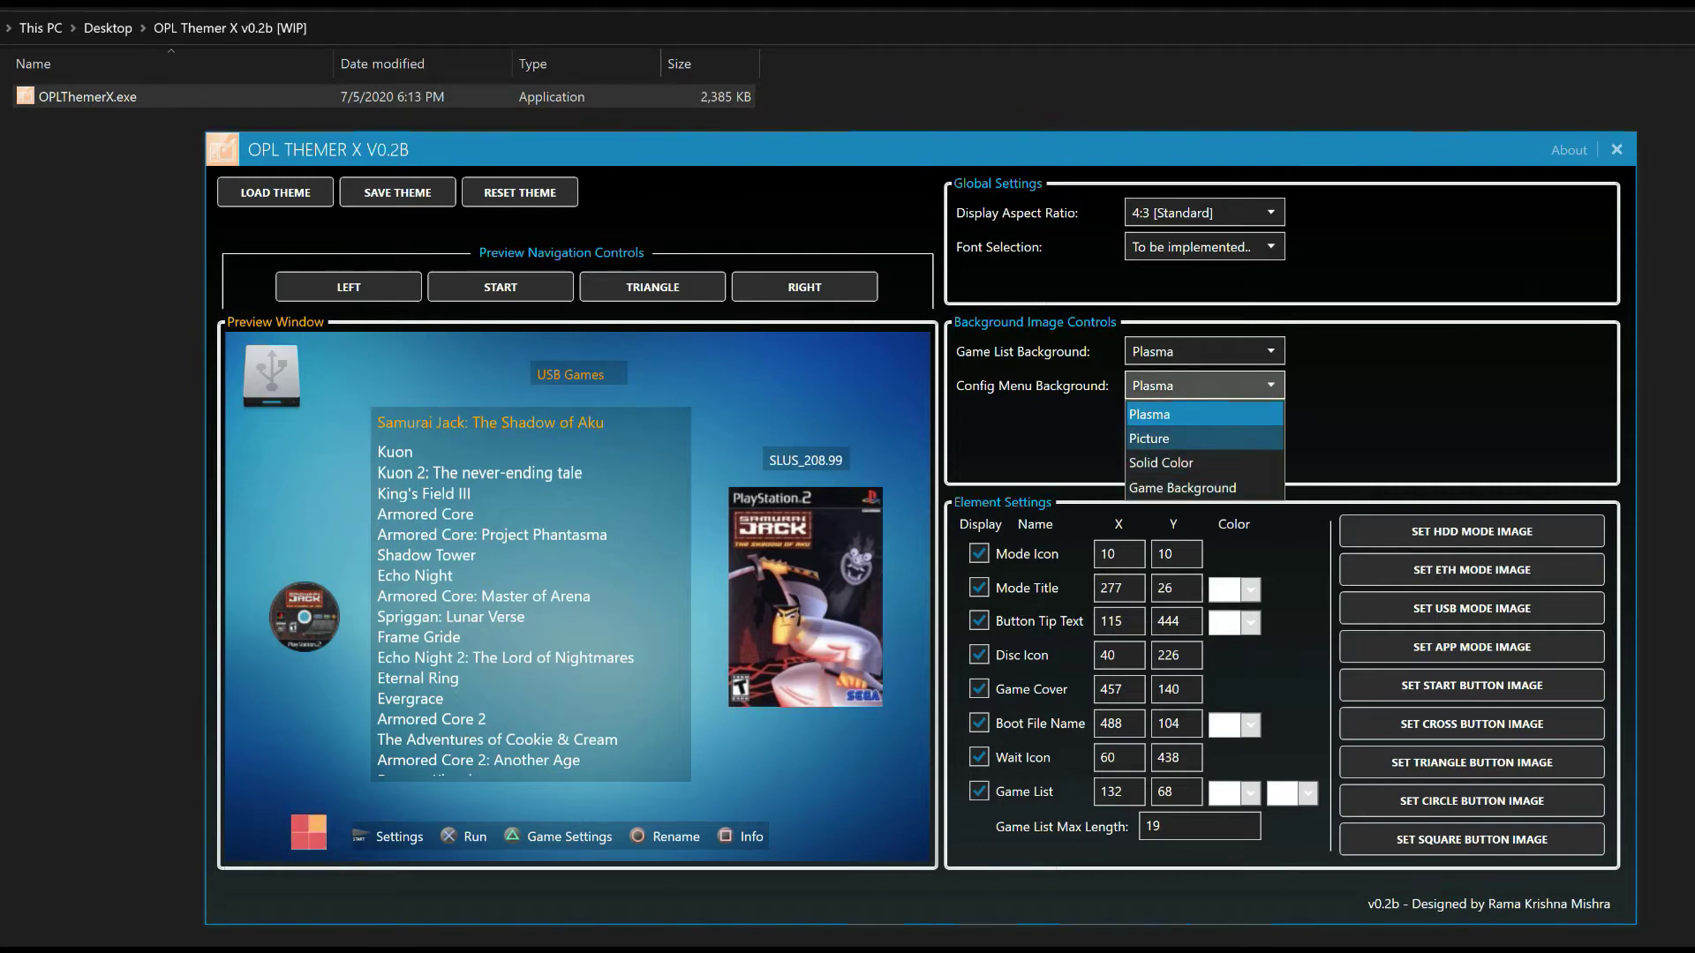
pyautogui.click(1204, 437)
pyautogui.press('Down')
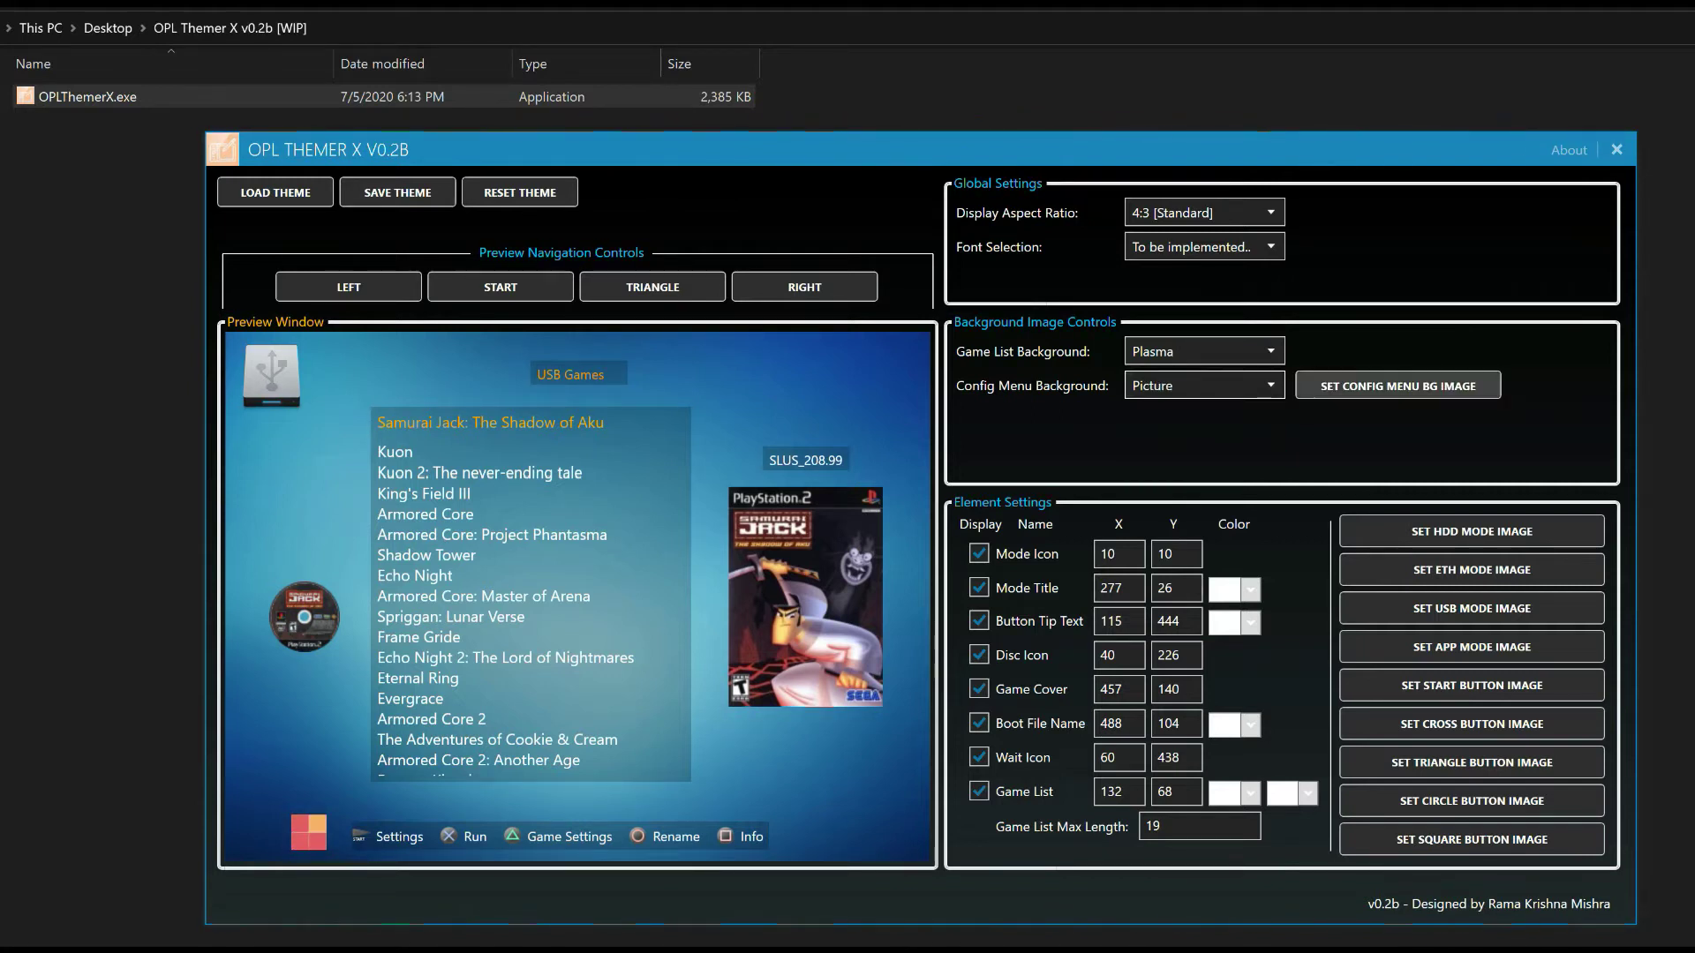
# Preview the settings menu and load 480p art.jpg from the Desktop as the config menu background, with the file filter set to All files
pyautogui.click(1397, 386)
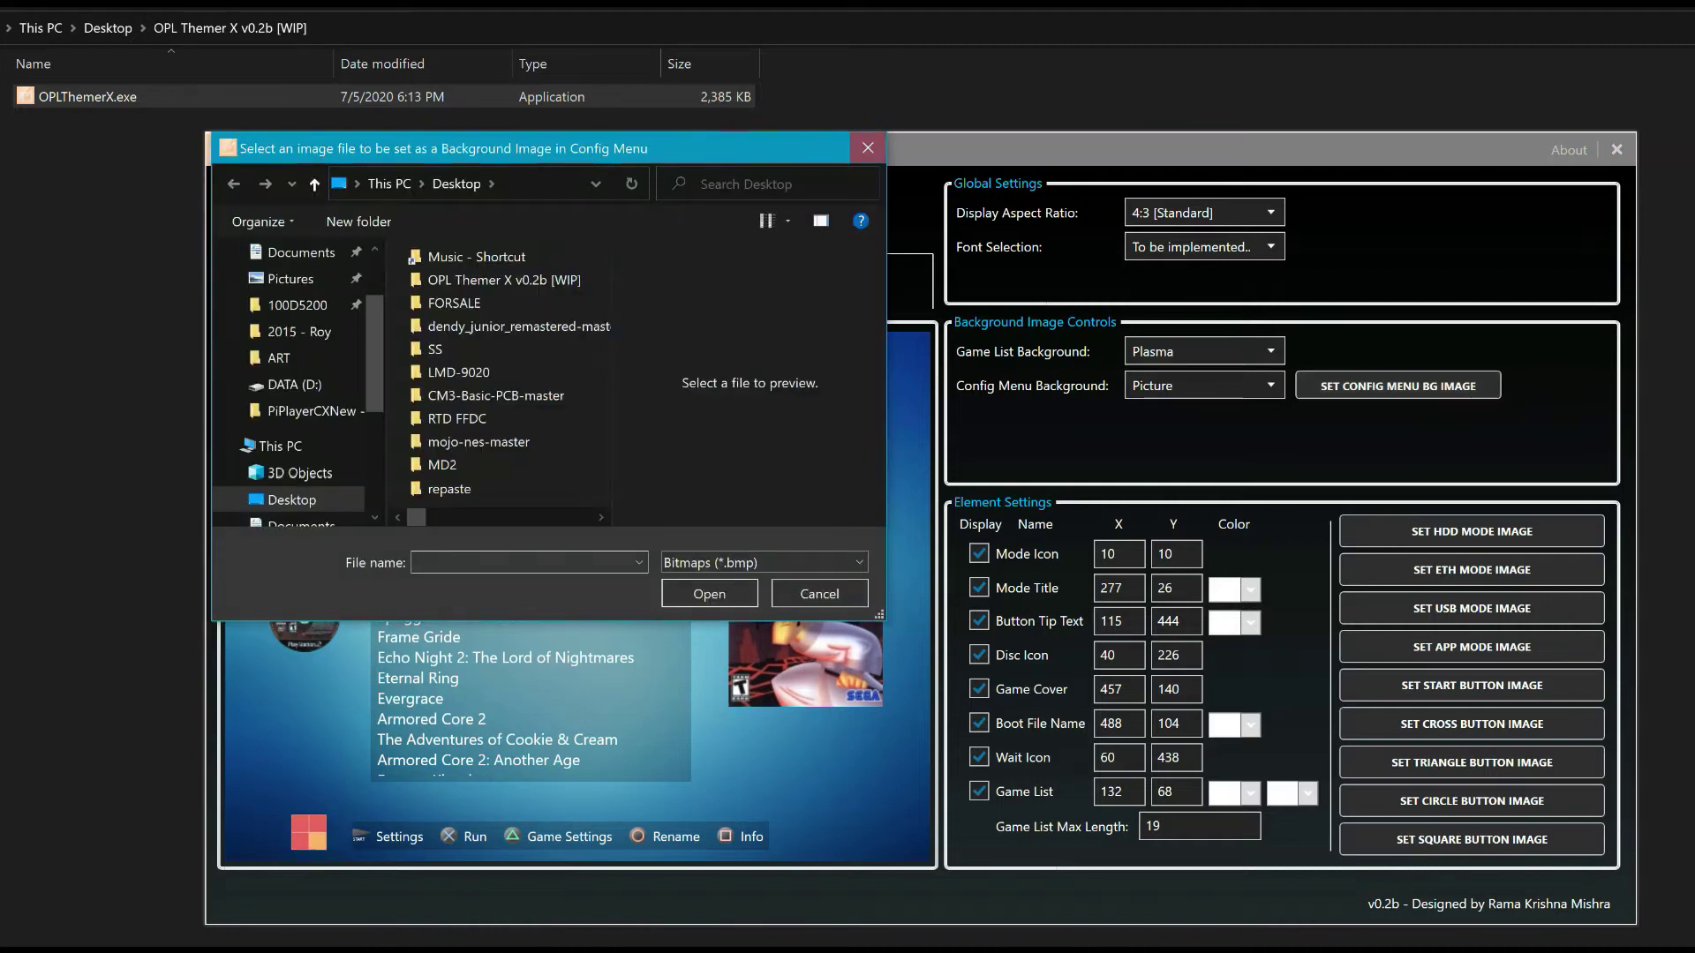
pyautogui.press('Escape')
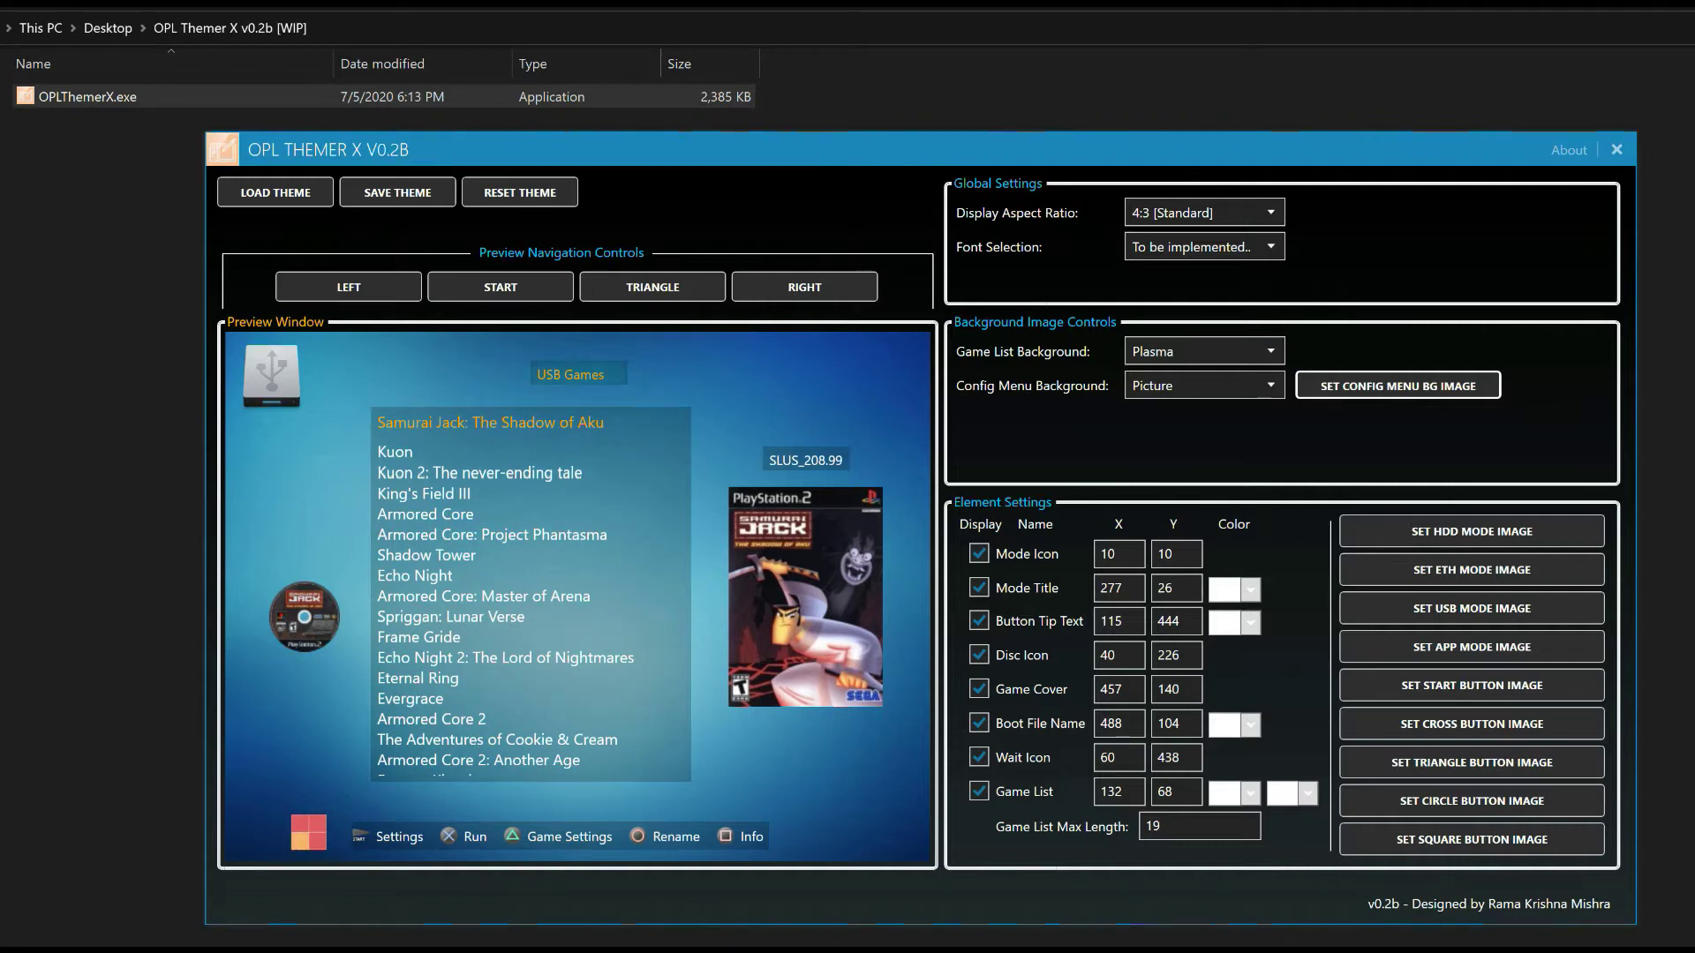
pyautogui.click(500, 287)
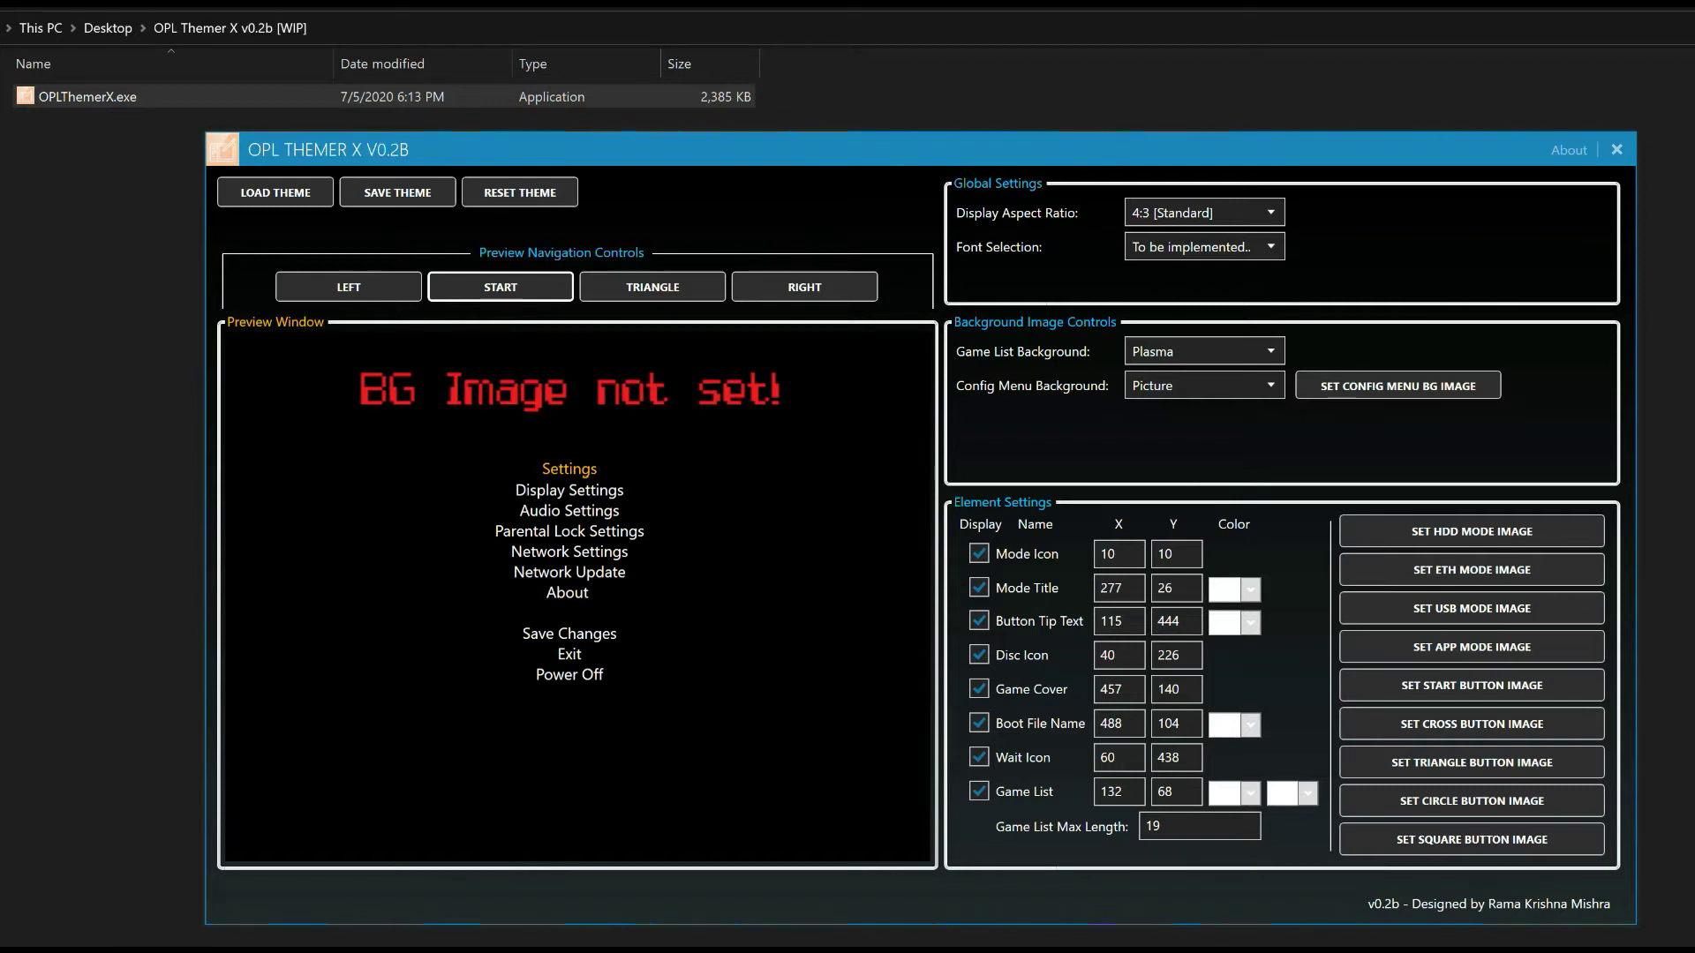
pyautogui.click(1397, 386)
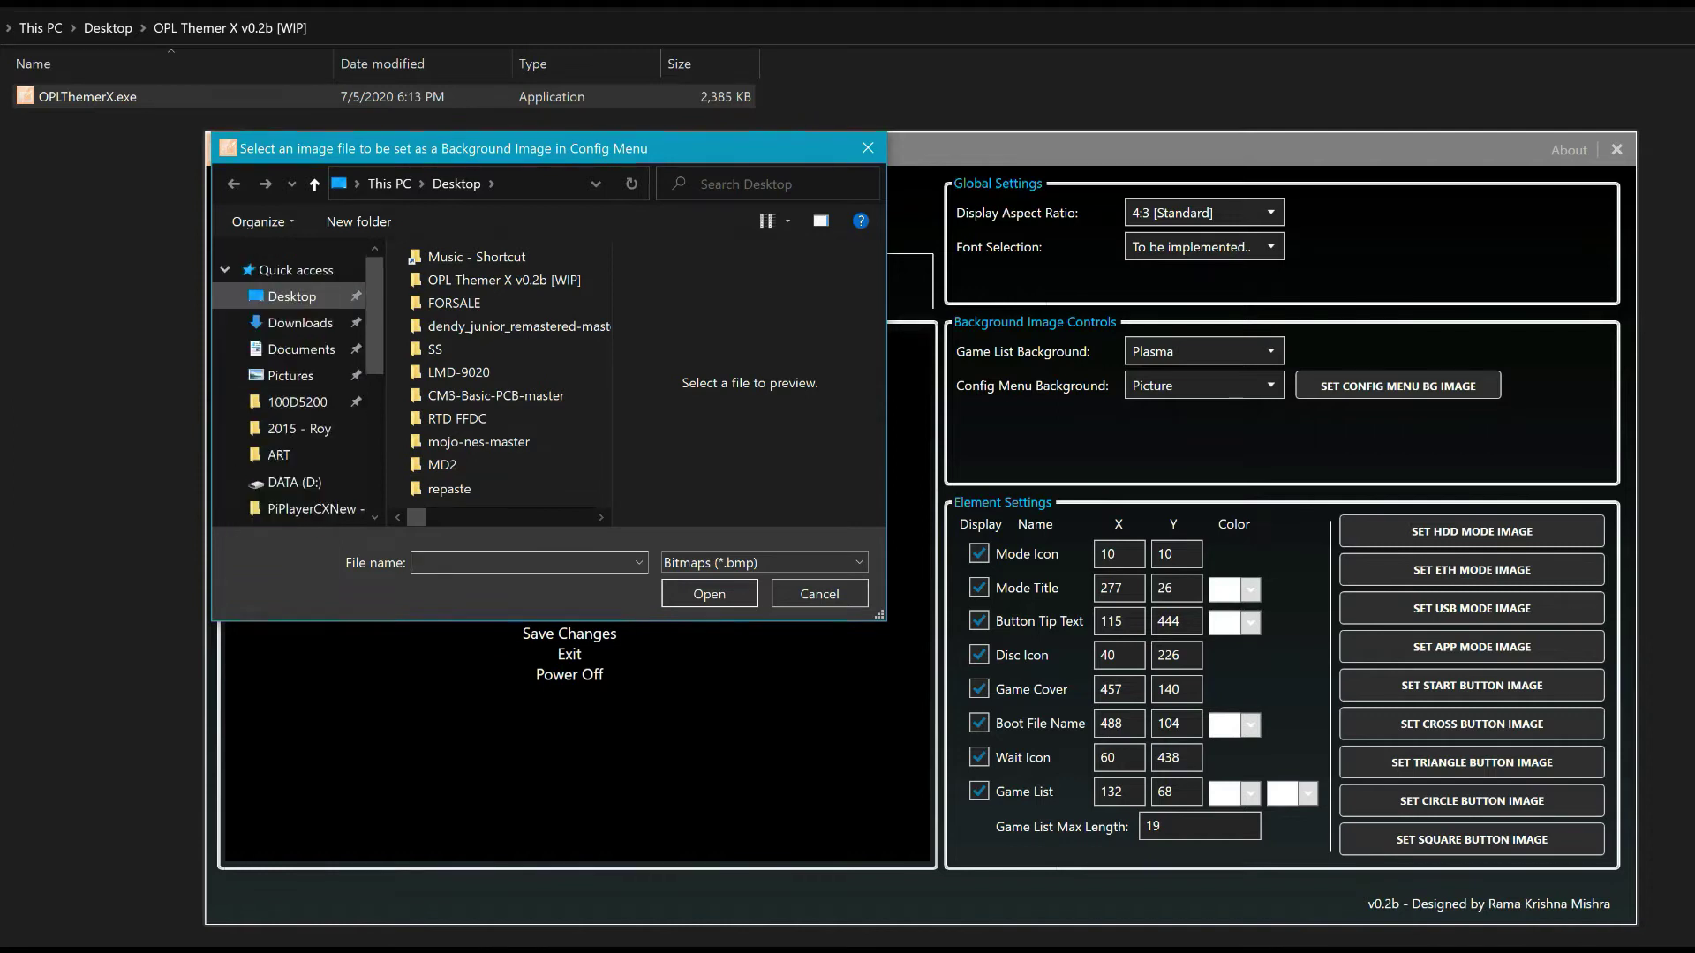
pyautogui.click(764, 563)
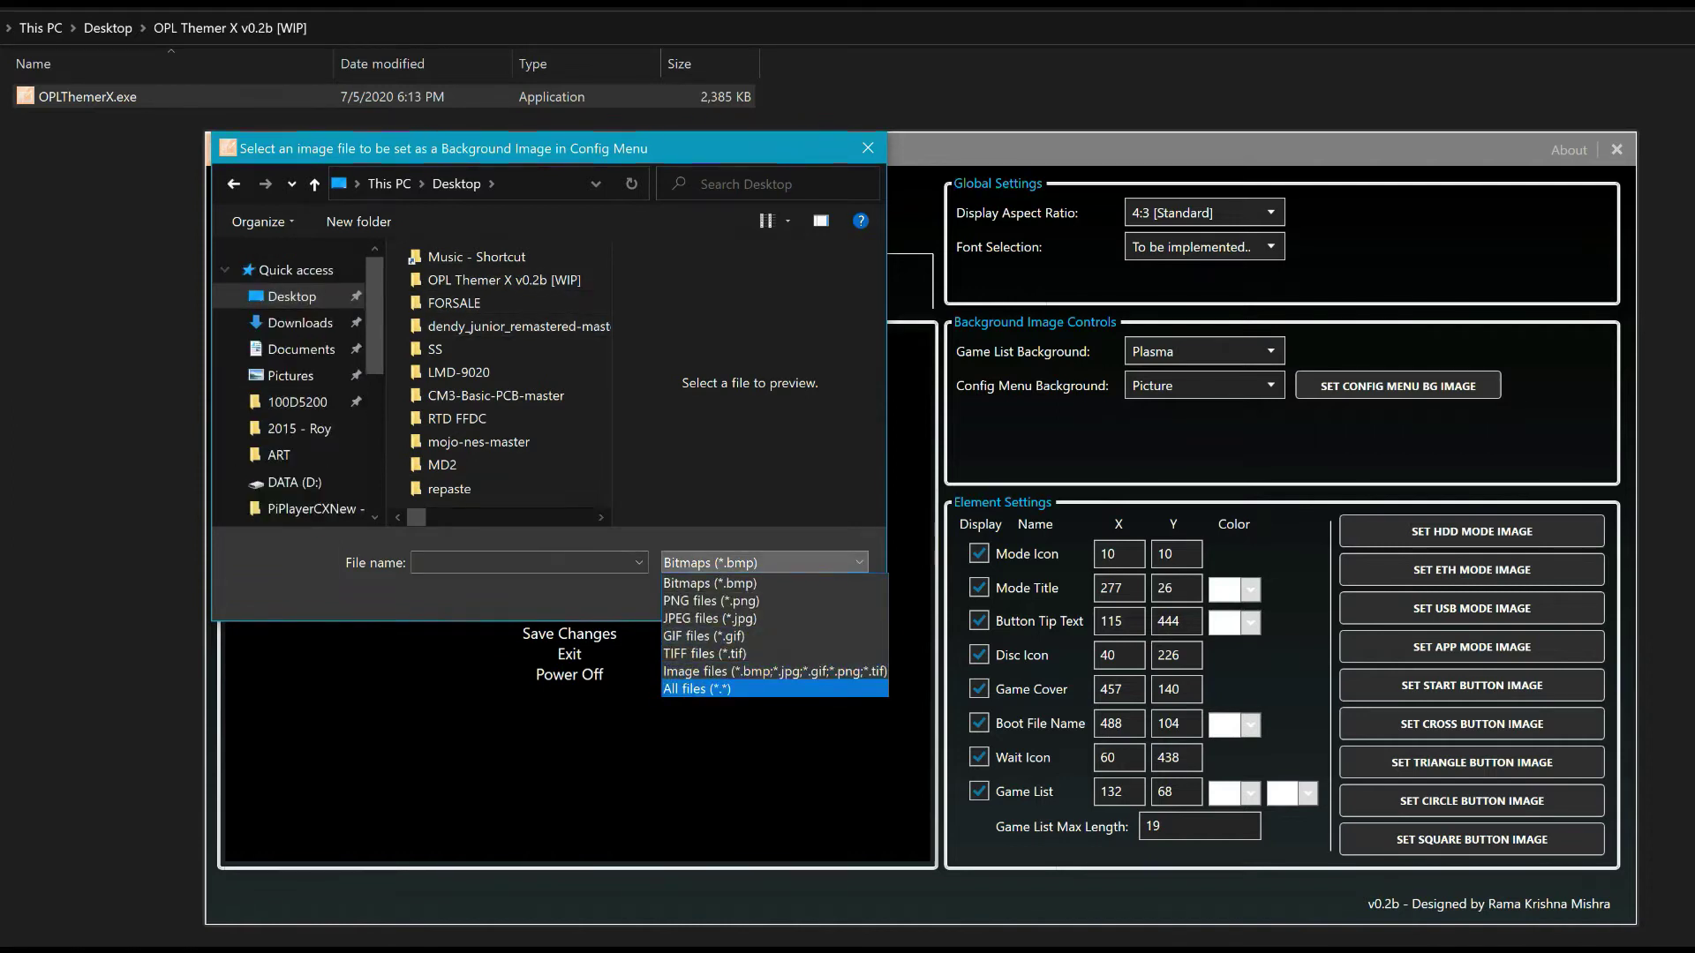
pyautogui.click(774, 689)
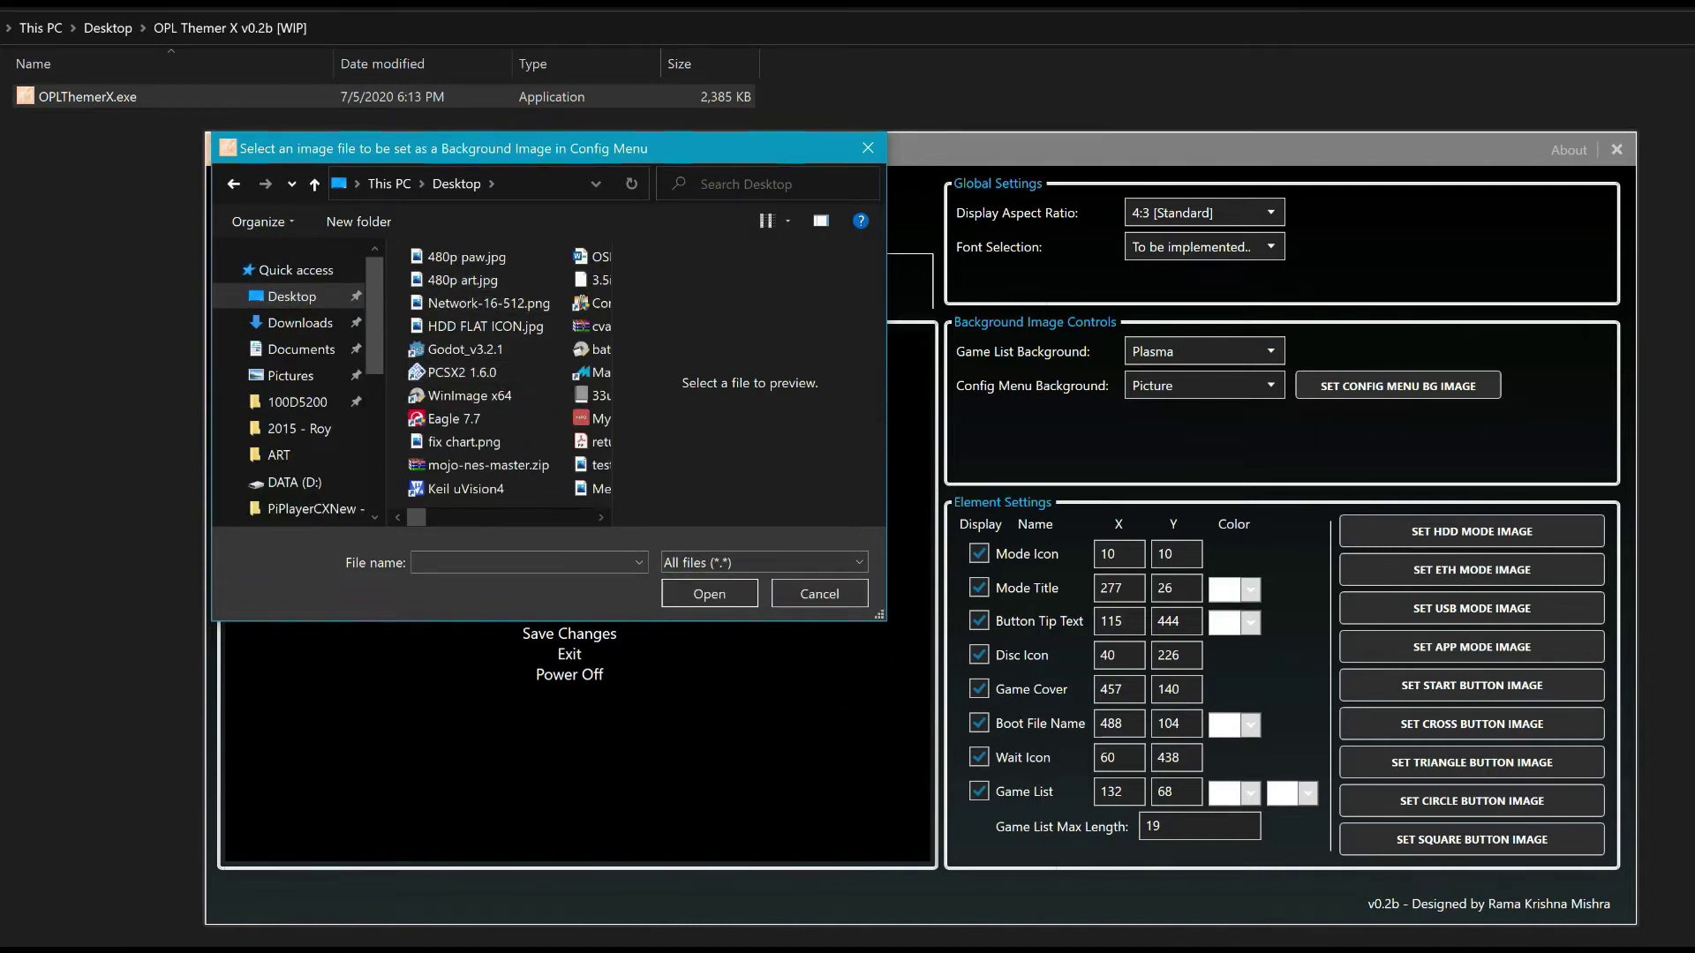
pyautogui.click(479, 279)
pyautogui.click(709, 593)
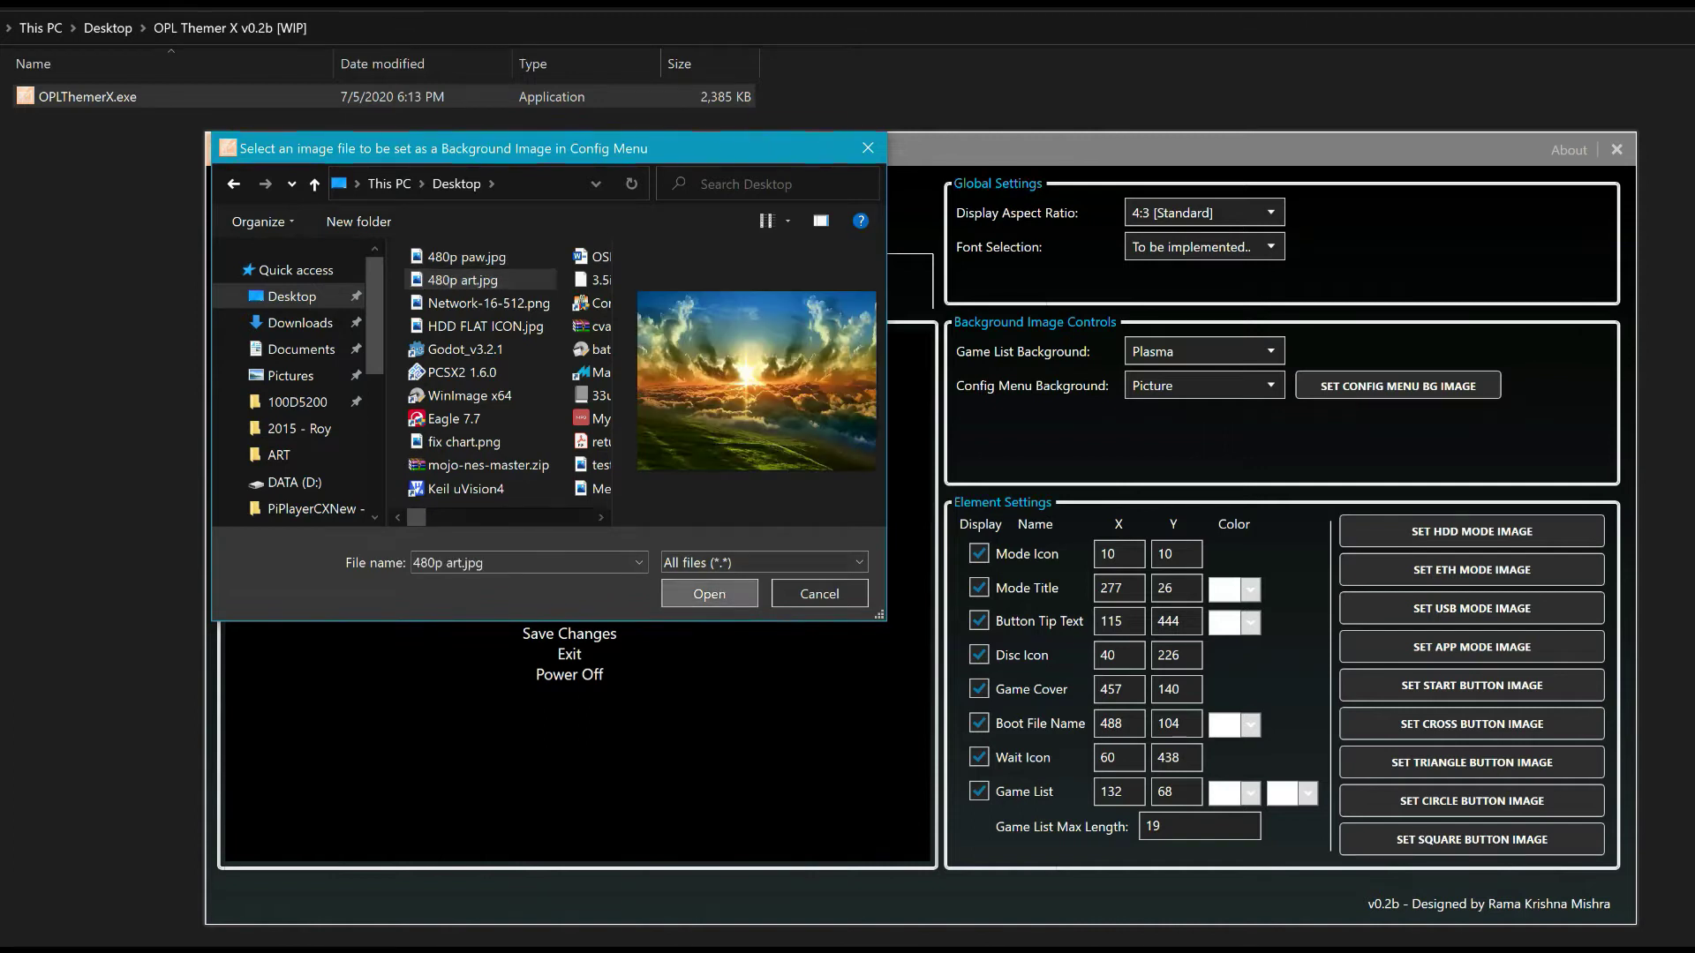
pyautogui.press('Return')
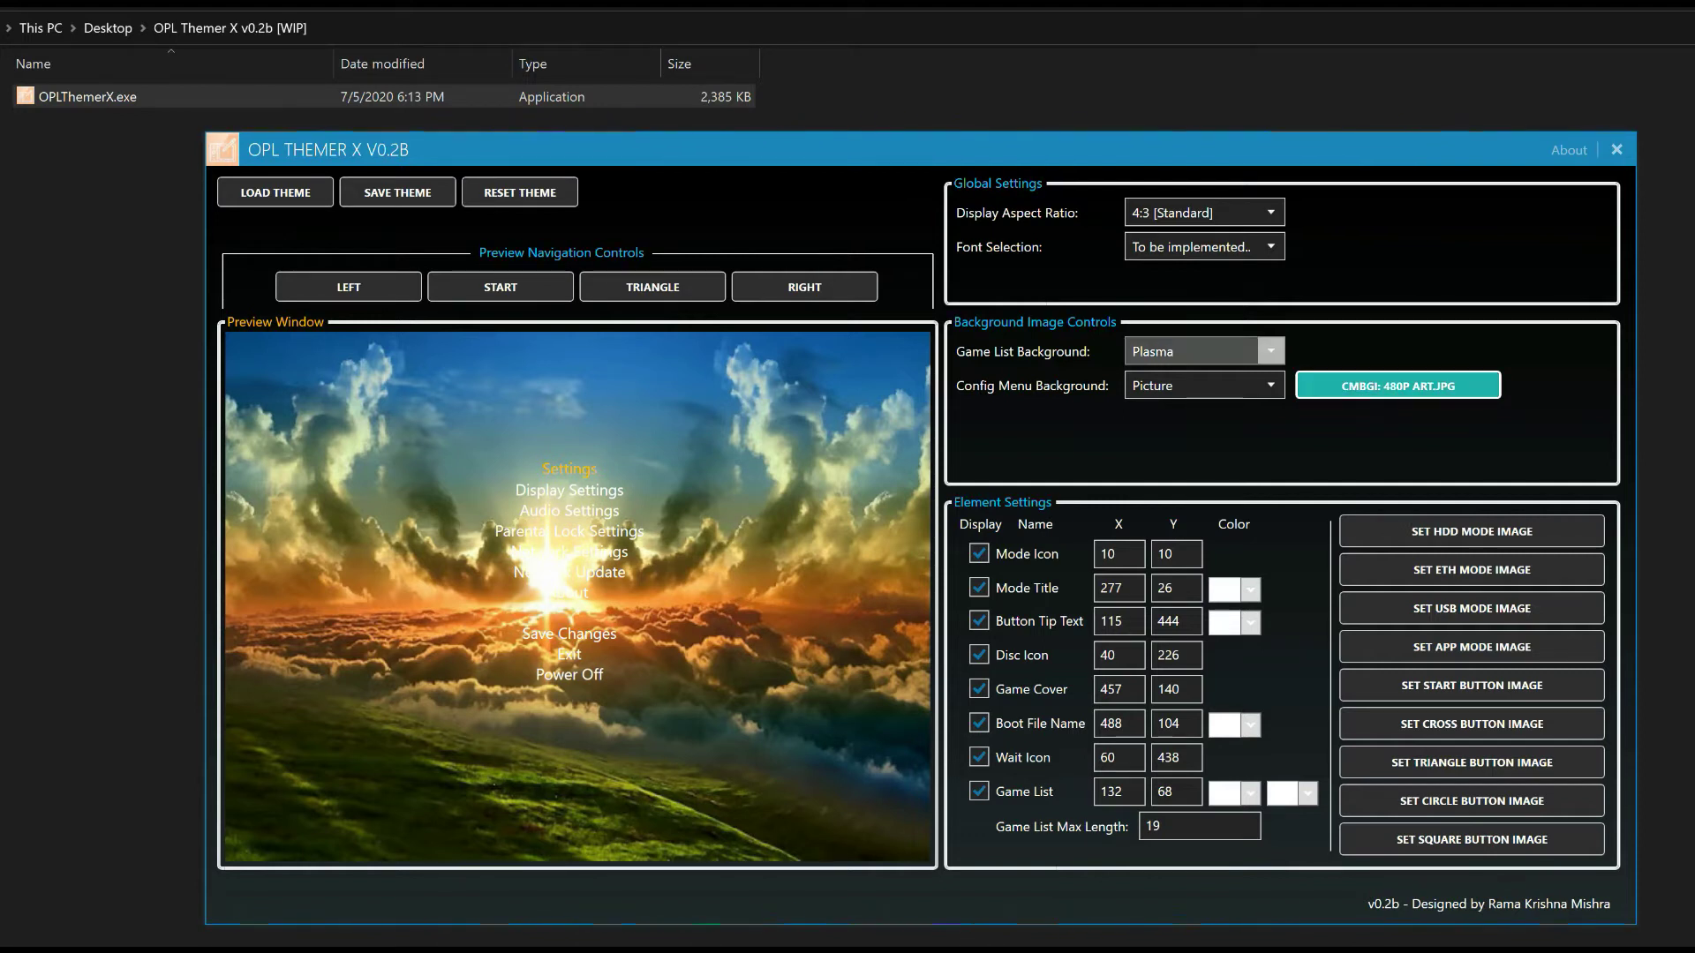
# Try the Game Background and Solid Color options for the game list background
pyautogui.click(1202, 352)
pyautogui.click(1183, 453)
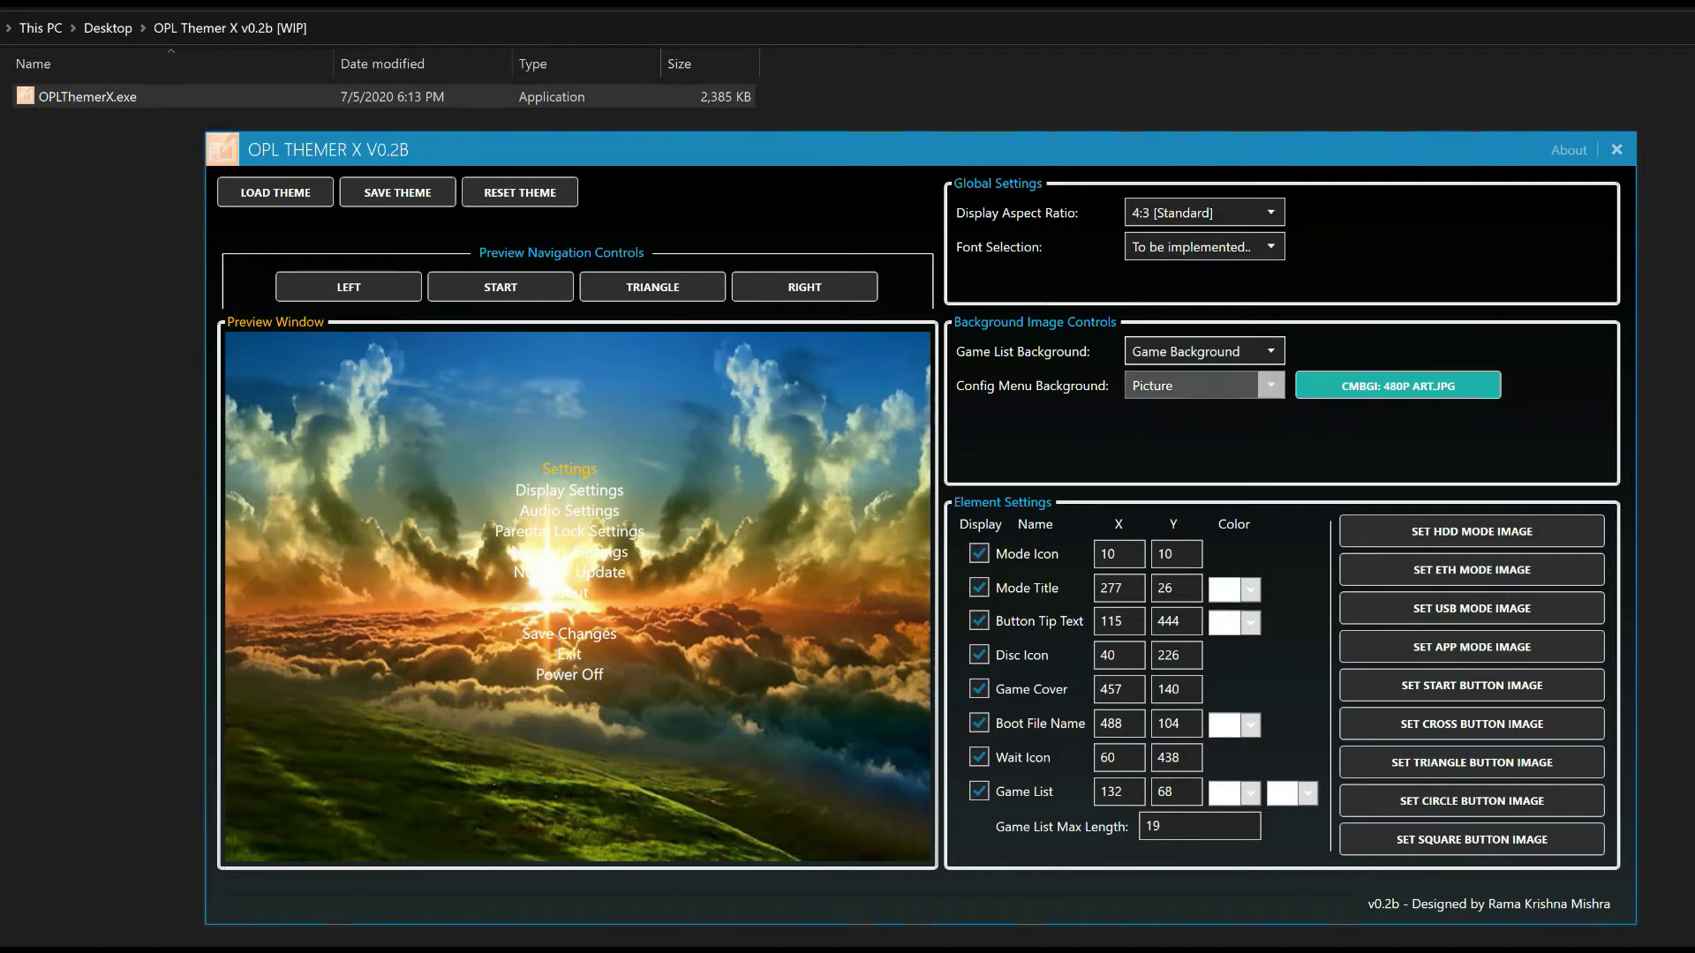
pyautogui.click(1202, 351)
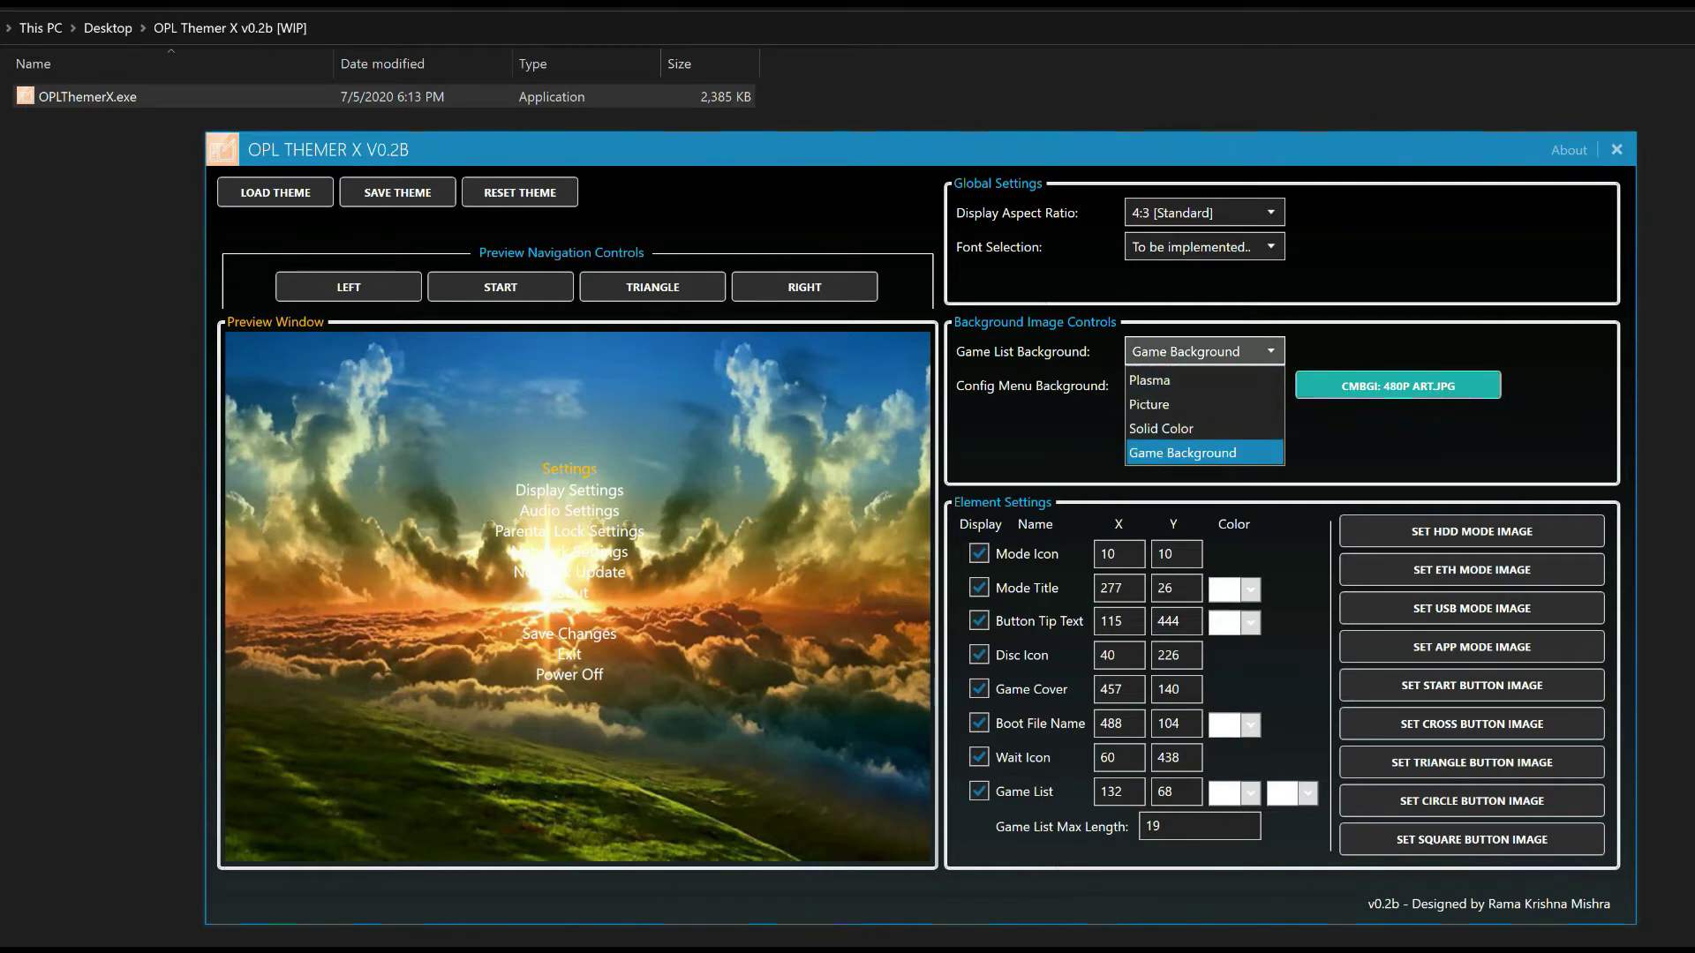
pyautogui.click(1160, 428)
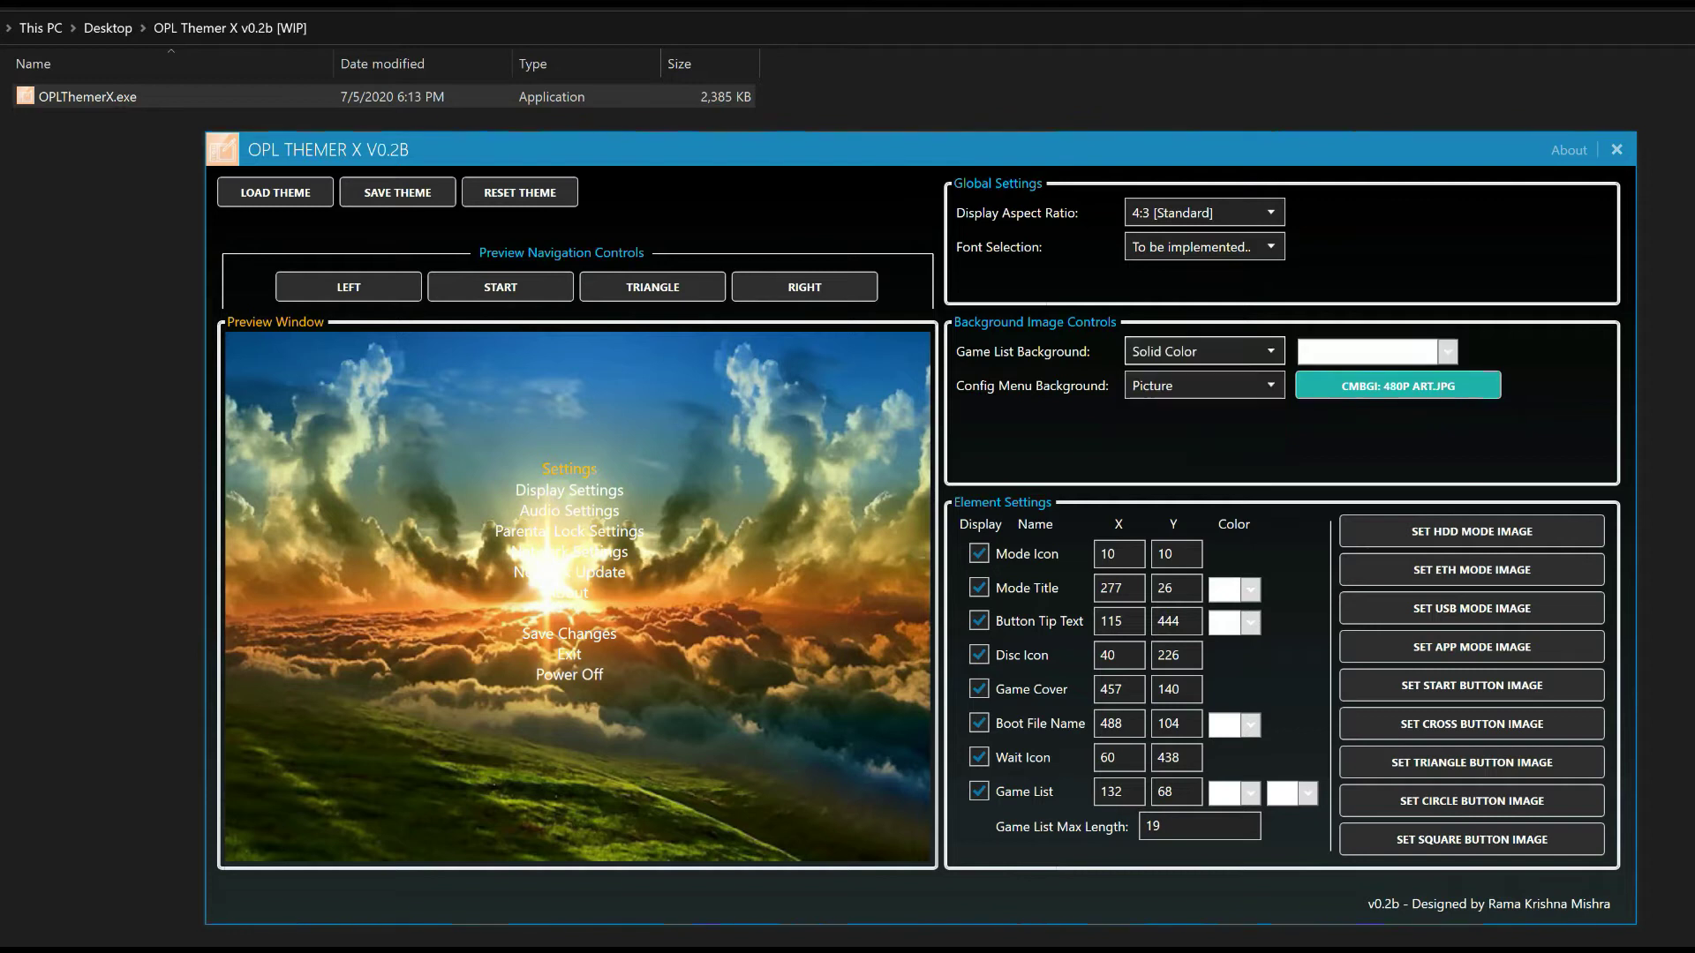
# Set the game list background to Picture, load 480p paw.jpg from the Desktop using the image files filter, and preview the game list
pyautogui.click(1202, 351)
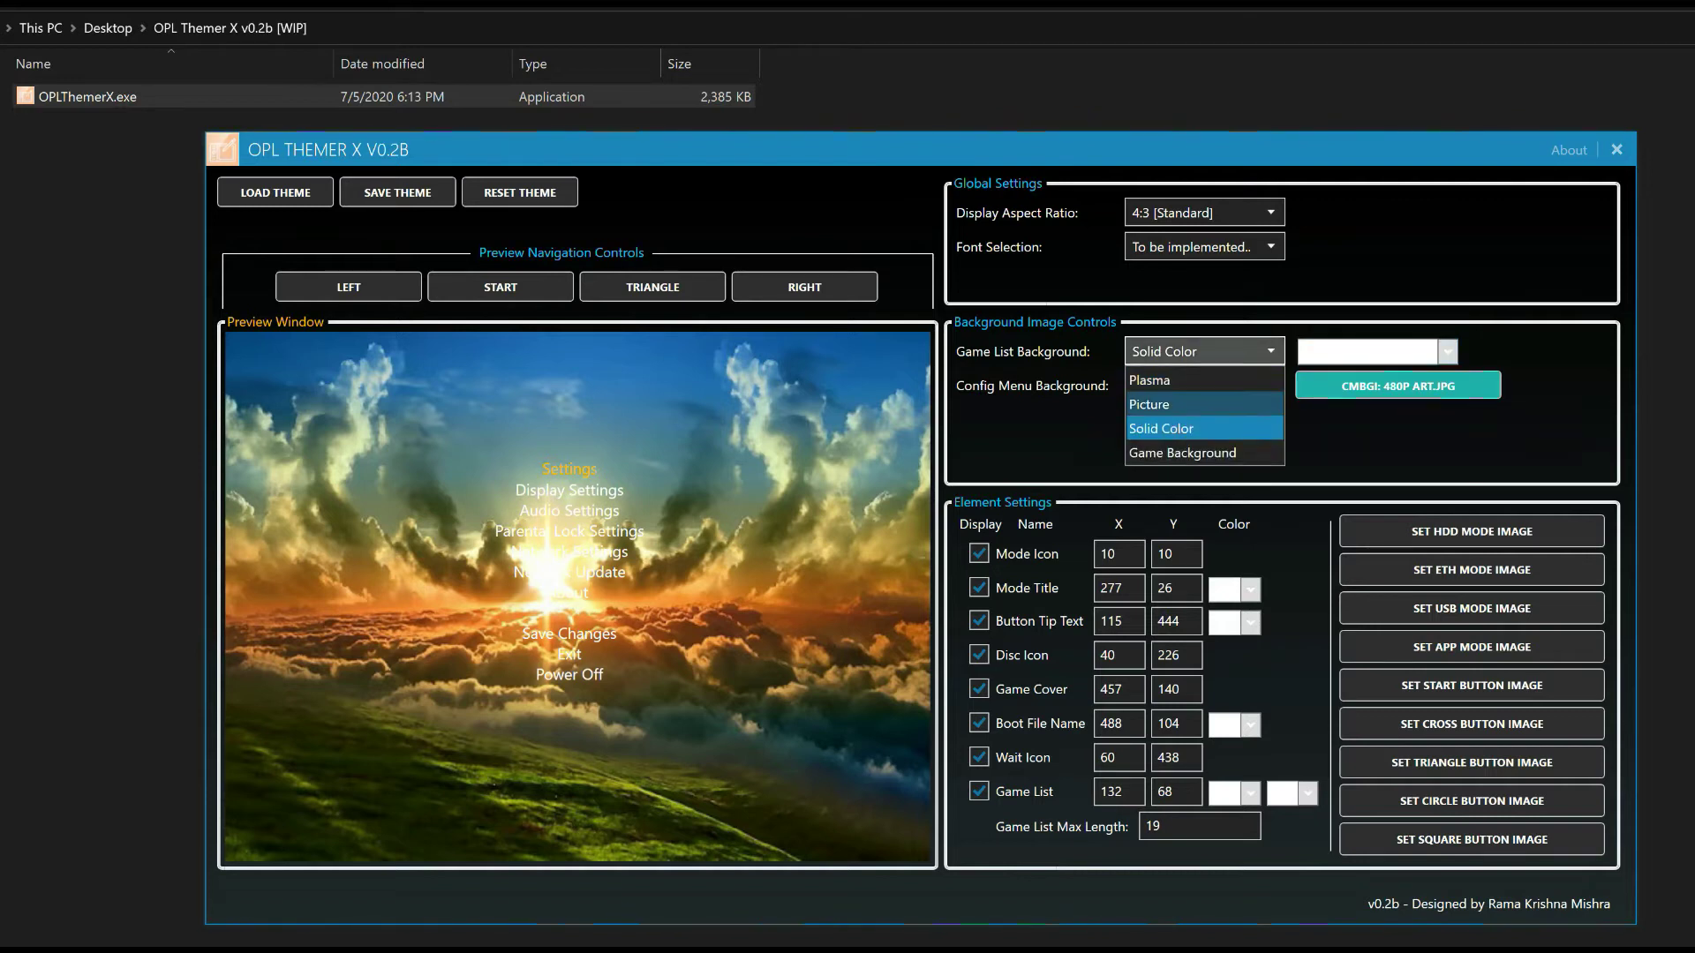
pyautogui.click(1148, 404)
pyautogui.click(1398, 352)
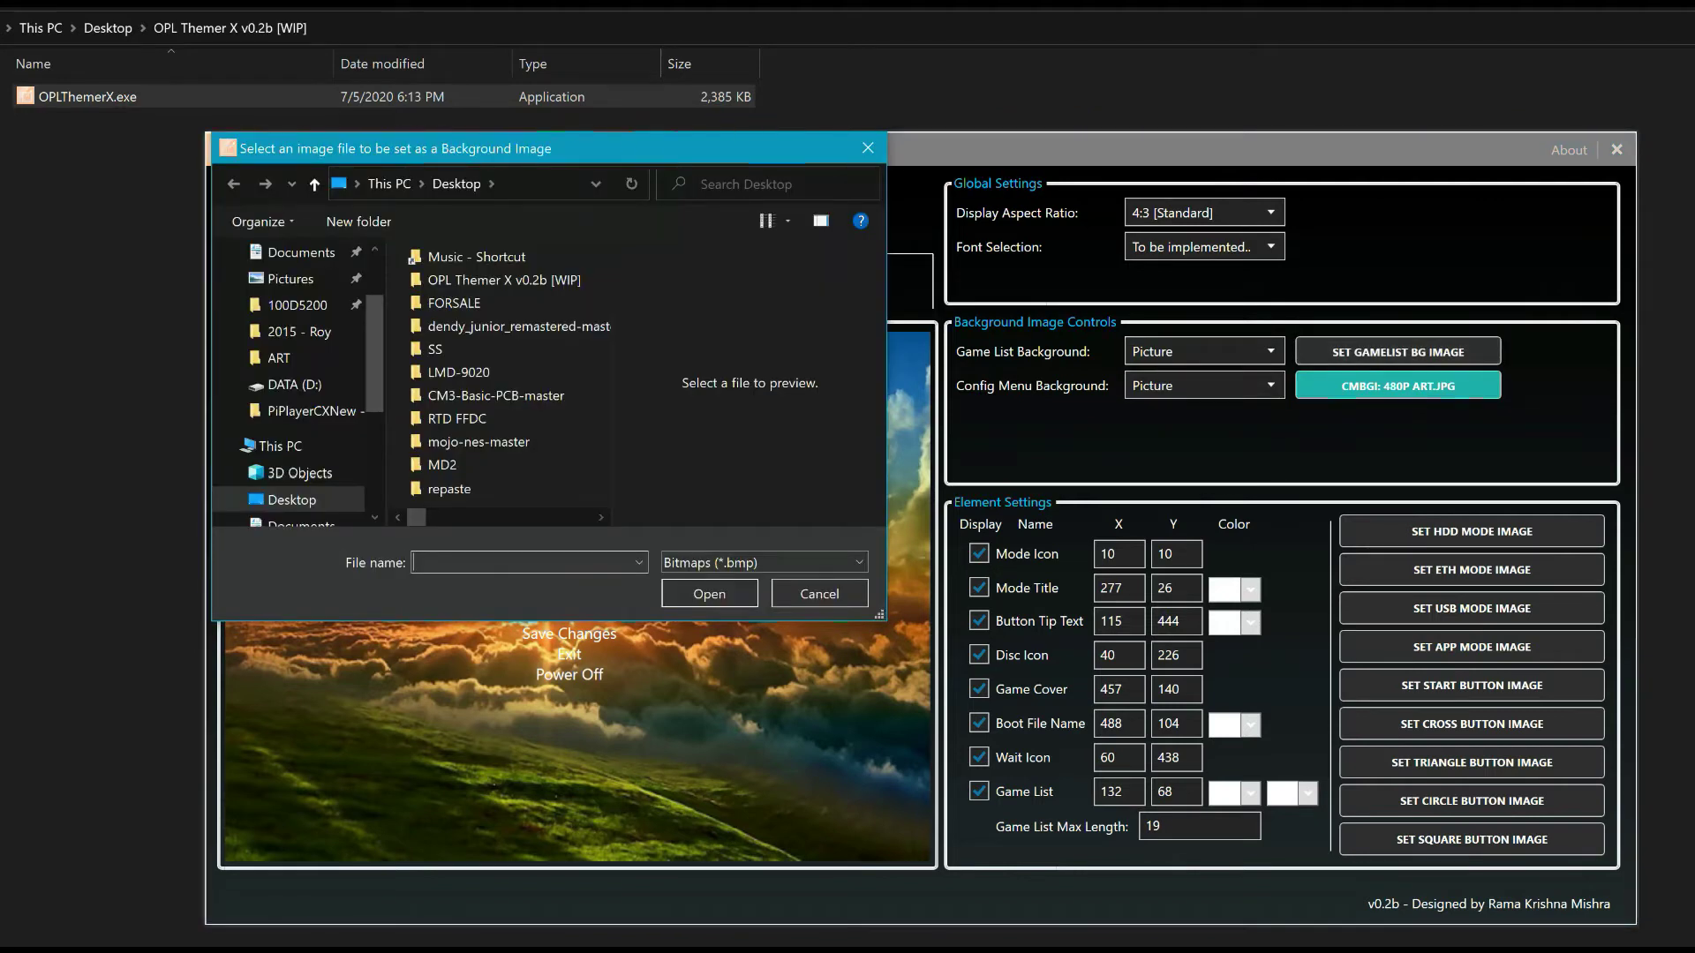
pyautogui.click(764, 563)
pyautogui.click(750, 673)
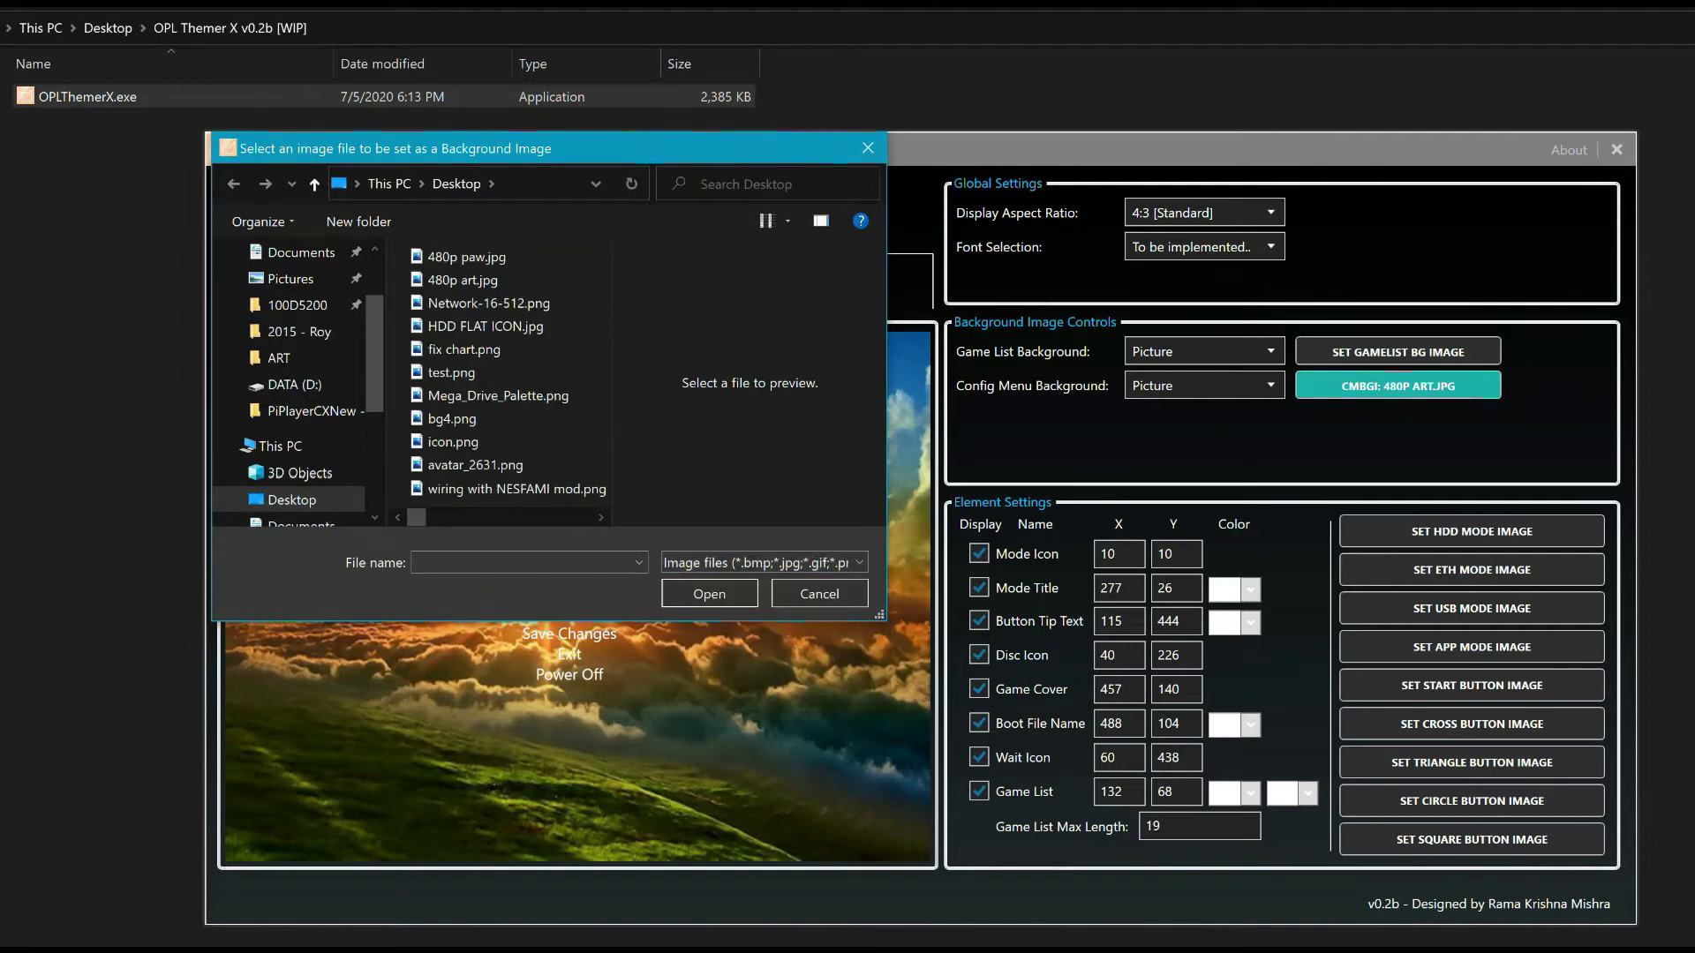
pyautogui.doubleClick(466, 257)
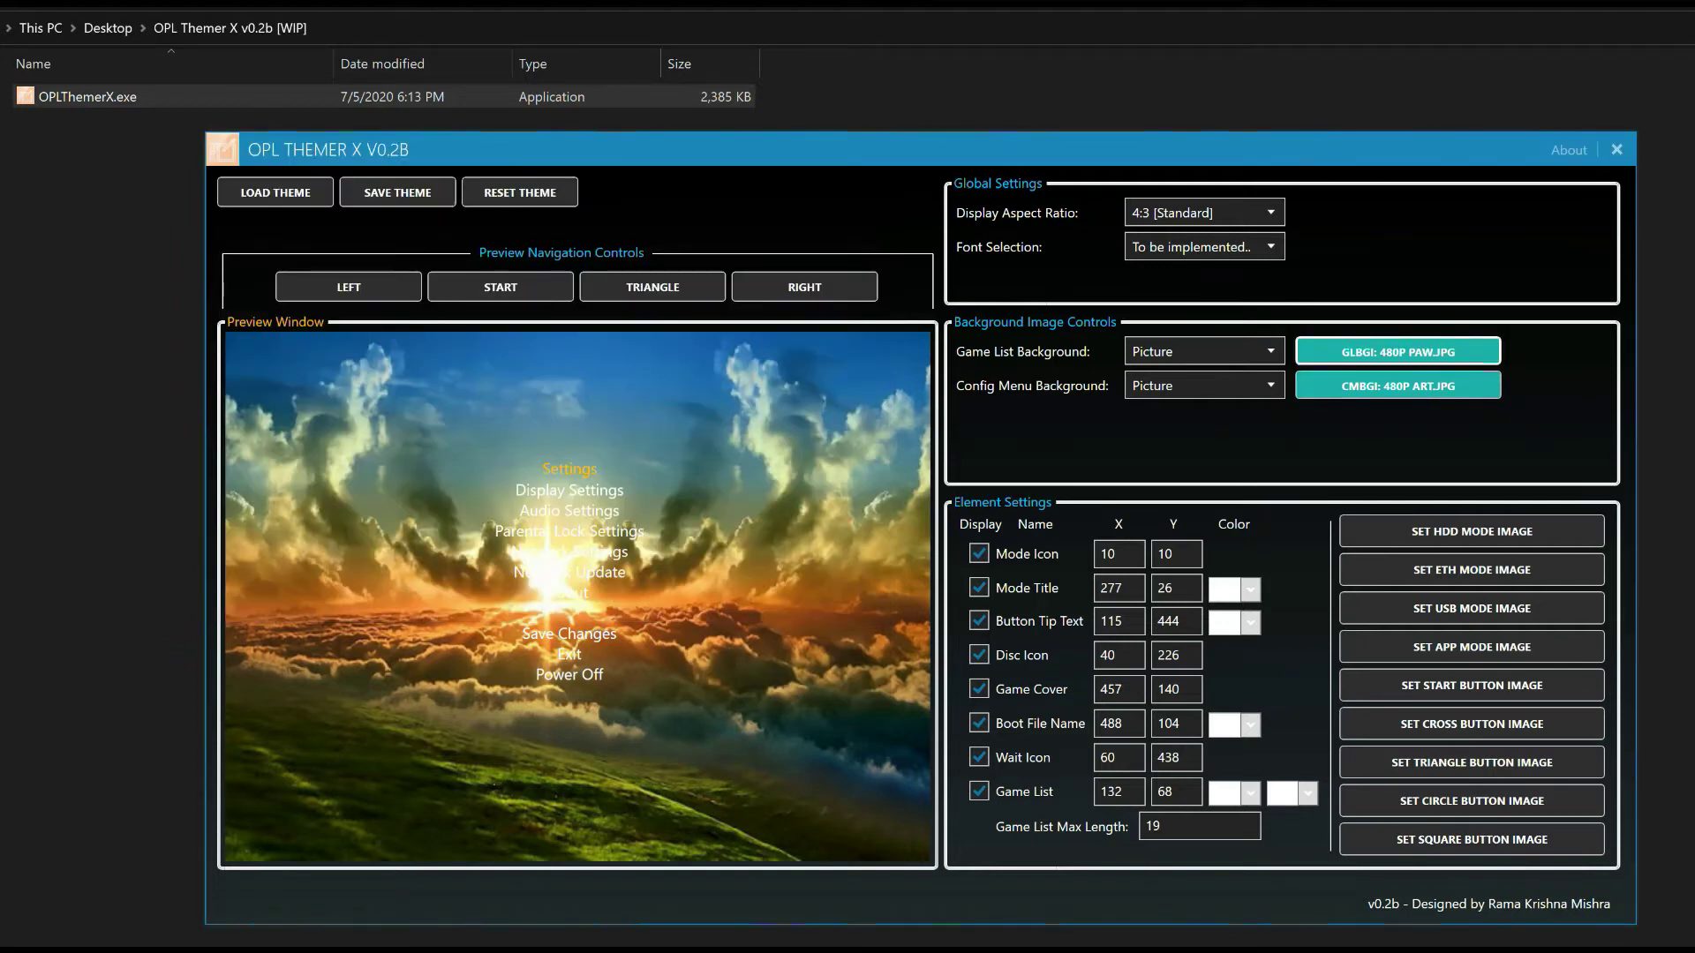
pyautogui.click(501, 287)
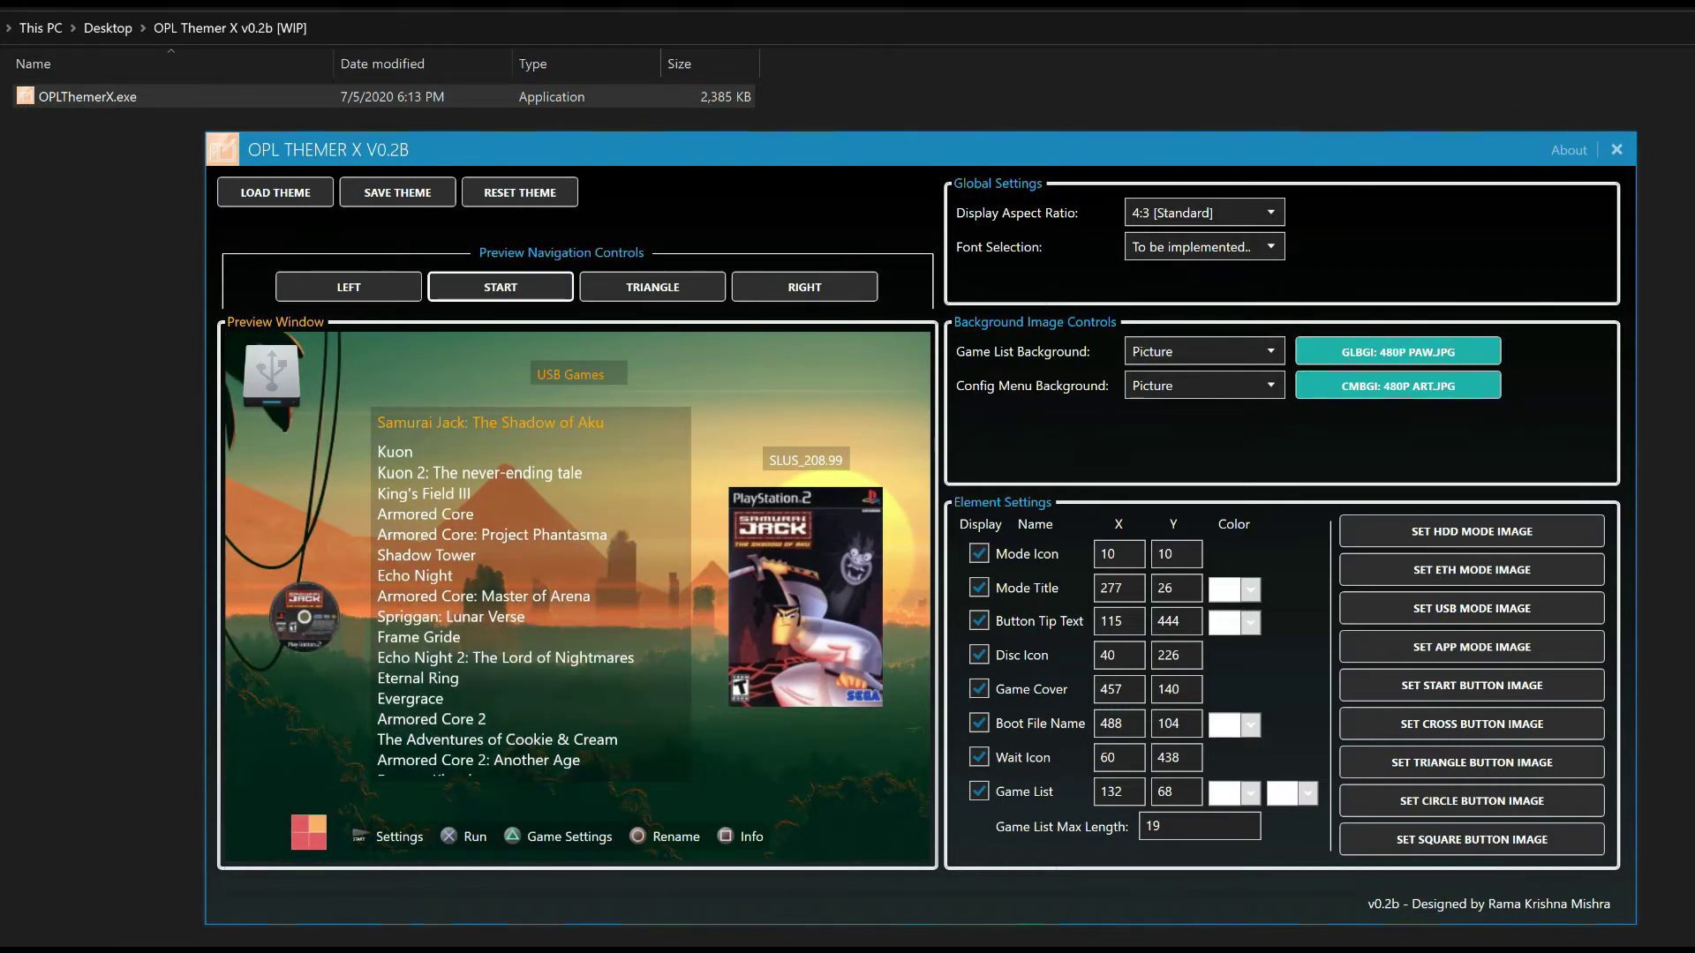
# Try the Game Background option for the game list, then set its background to Solid Color black (#FF000000)
pyautogui.click(1204, 351)
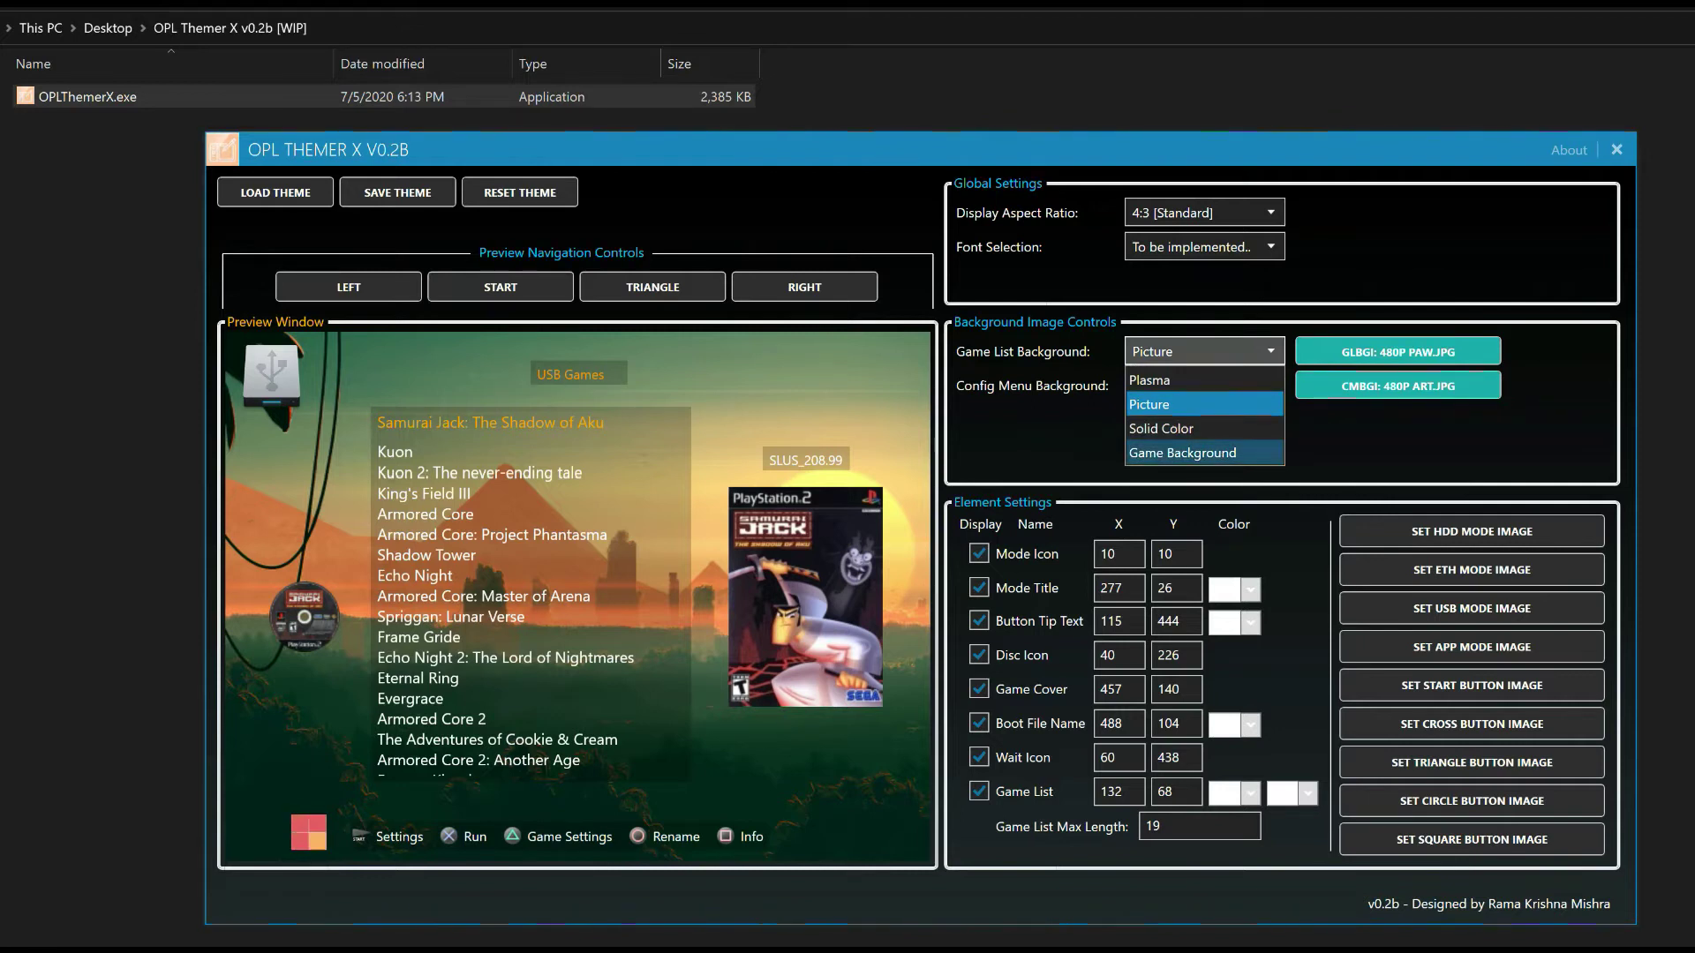
pyautogui.click(1182, 453)
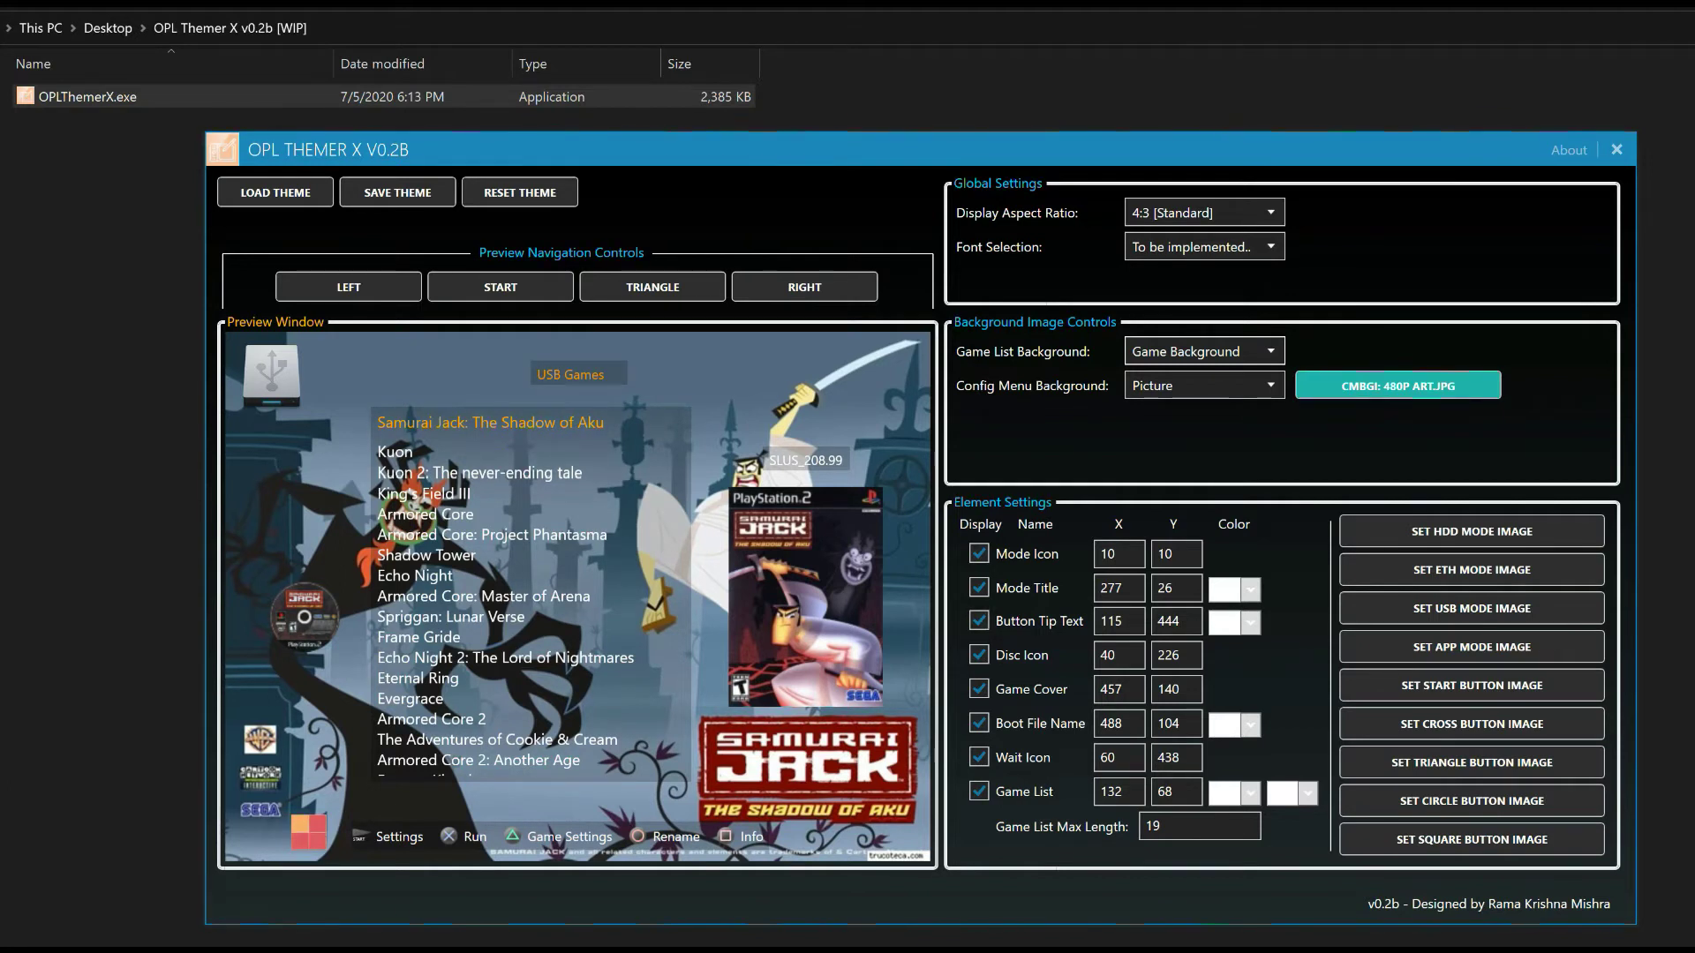
pyautogui.click(1271, 351)
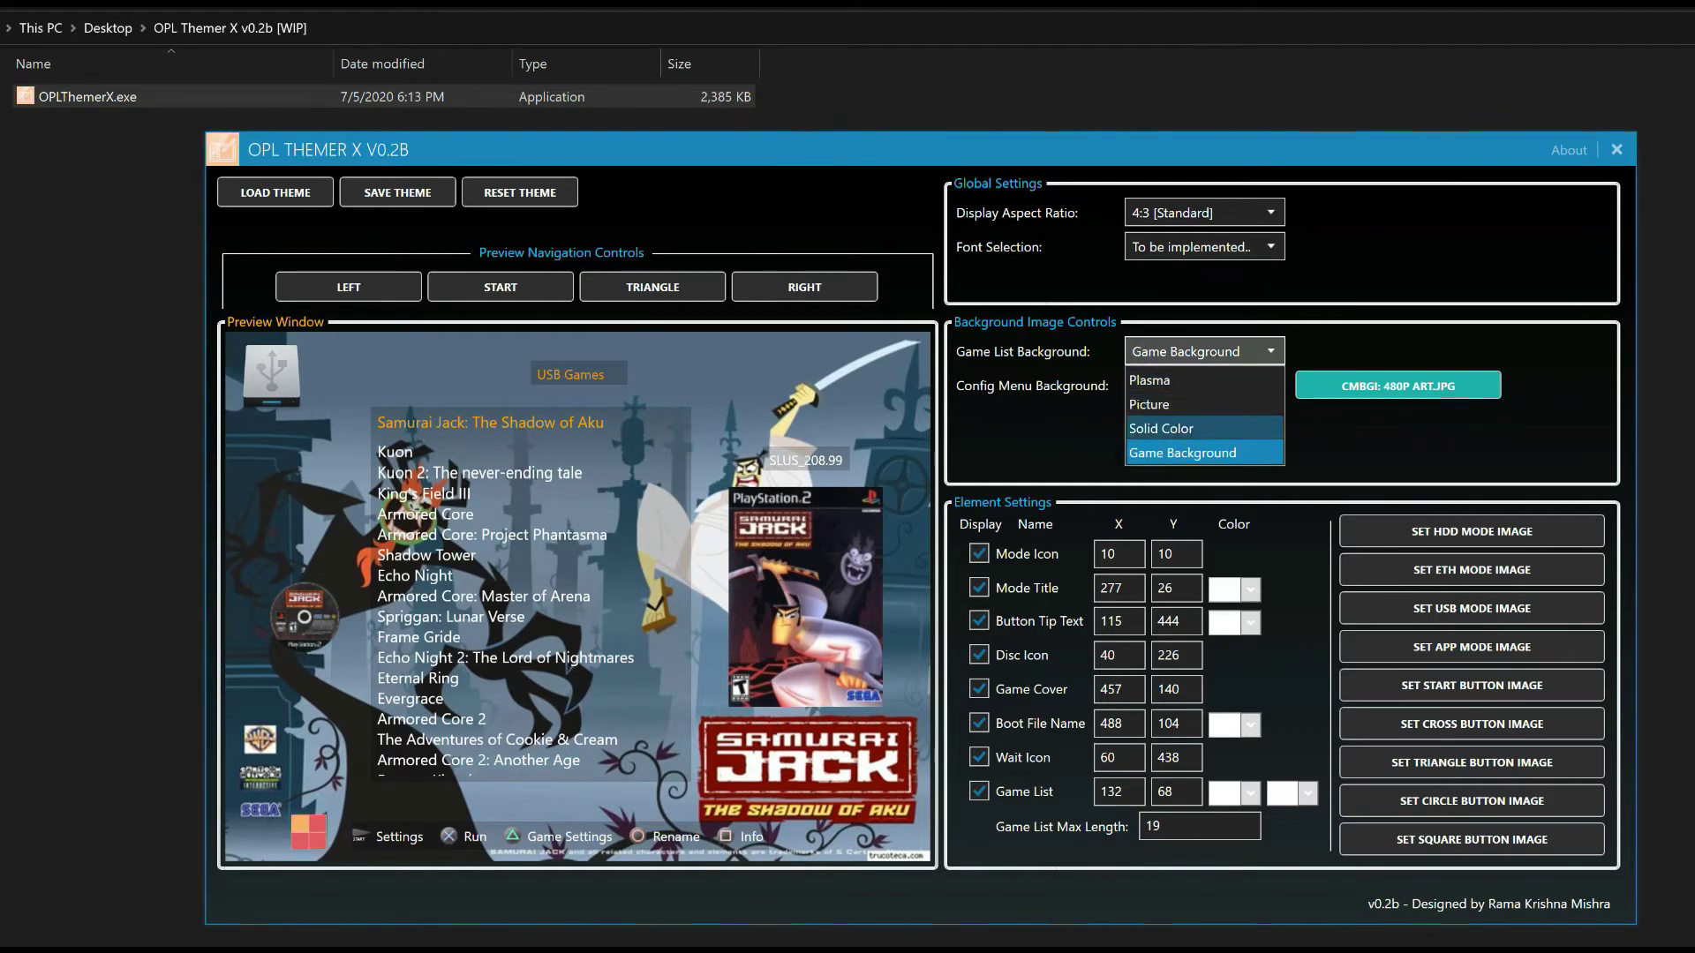
pyautogui.click(1160, 428)
pyautogui.click(1448, 352)
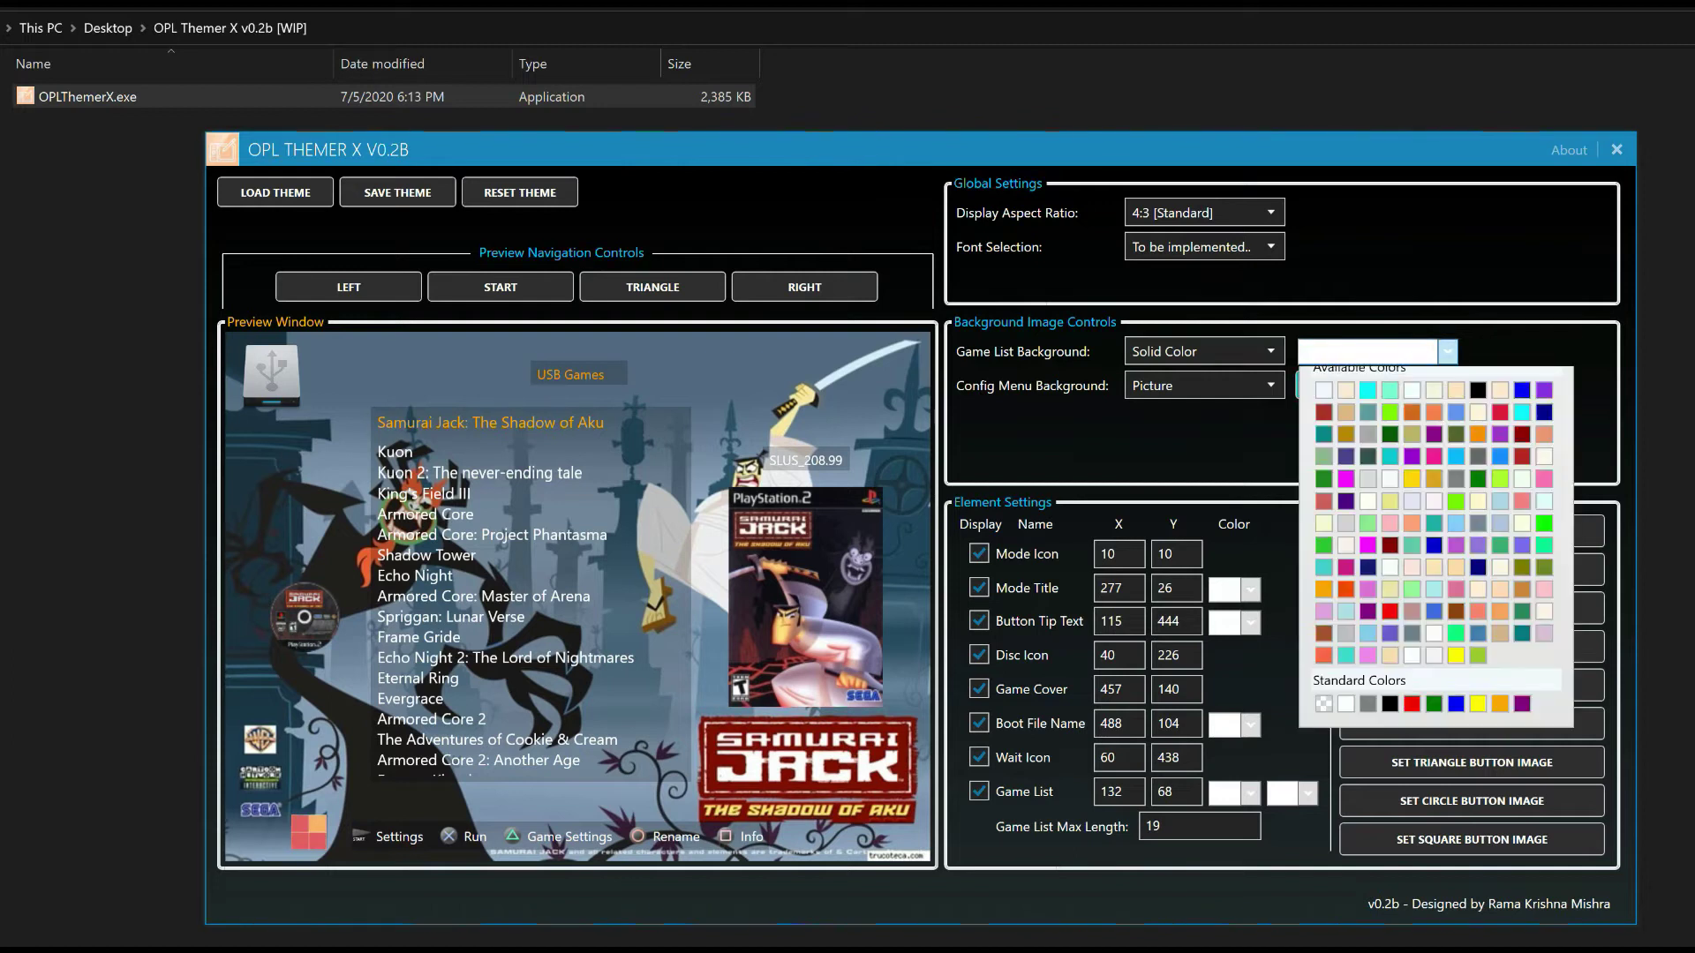
pyautogui.click(1477, 435)
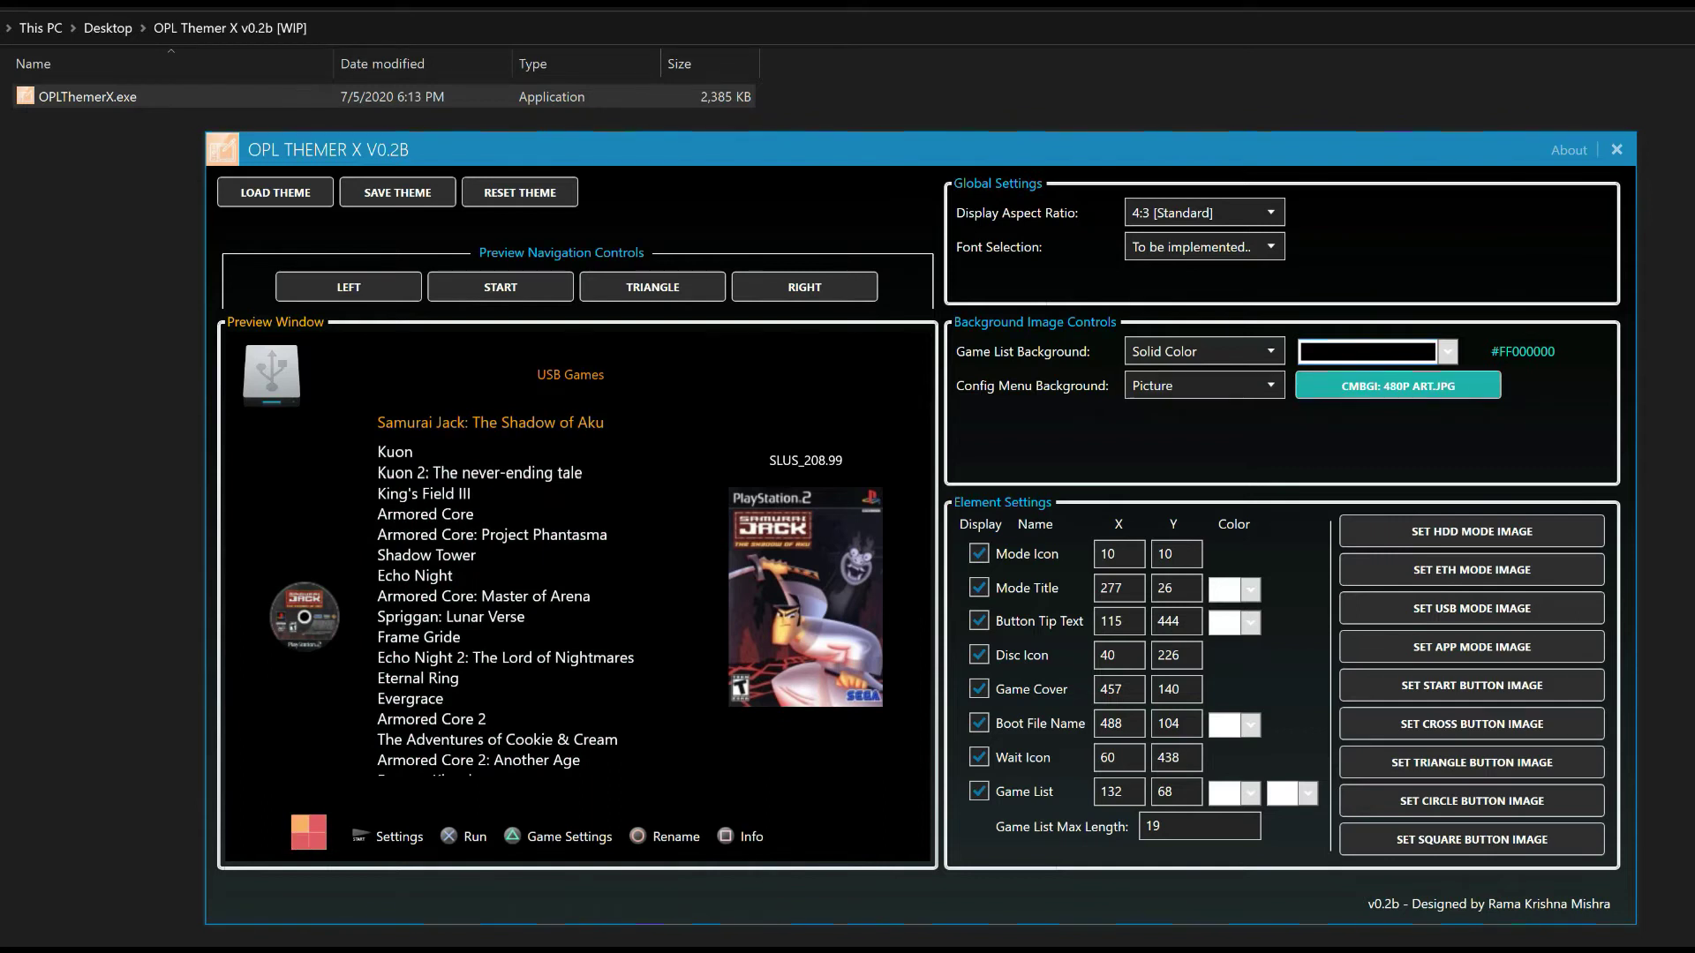
# Set the config menu background to Solid Color cyan (#FF00FFFF) and preview the settings menu
pyautogui.click(1205, 385)
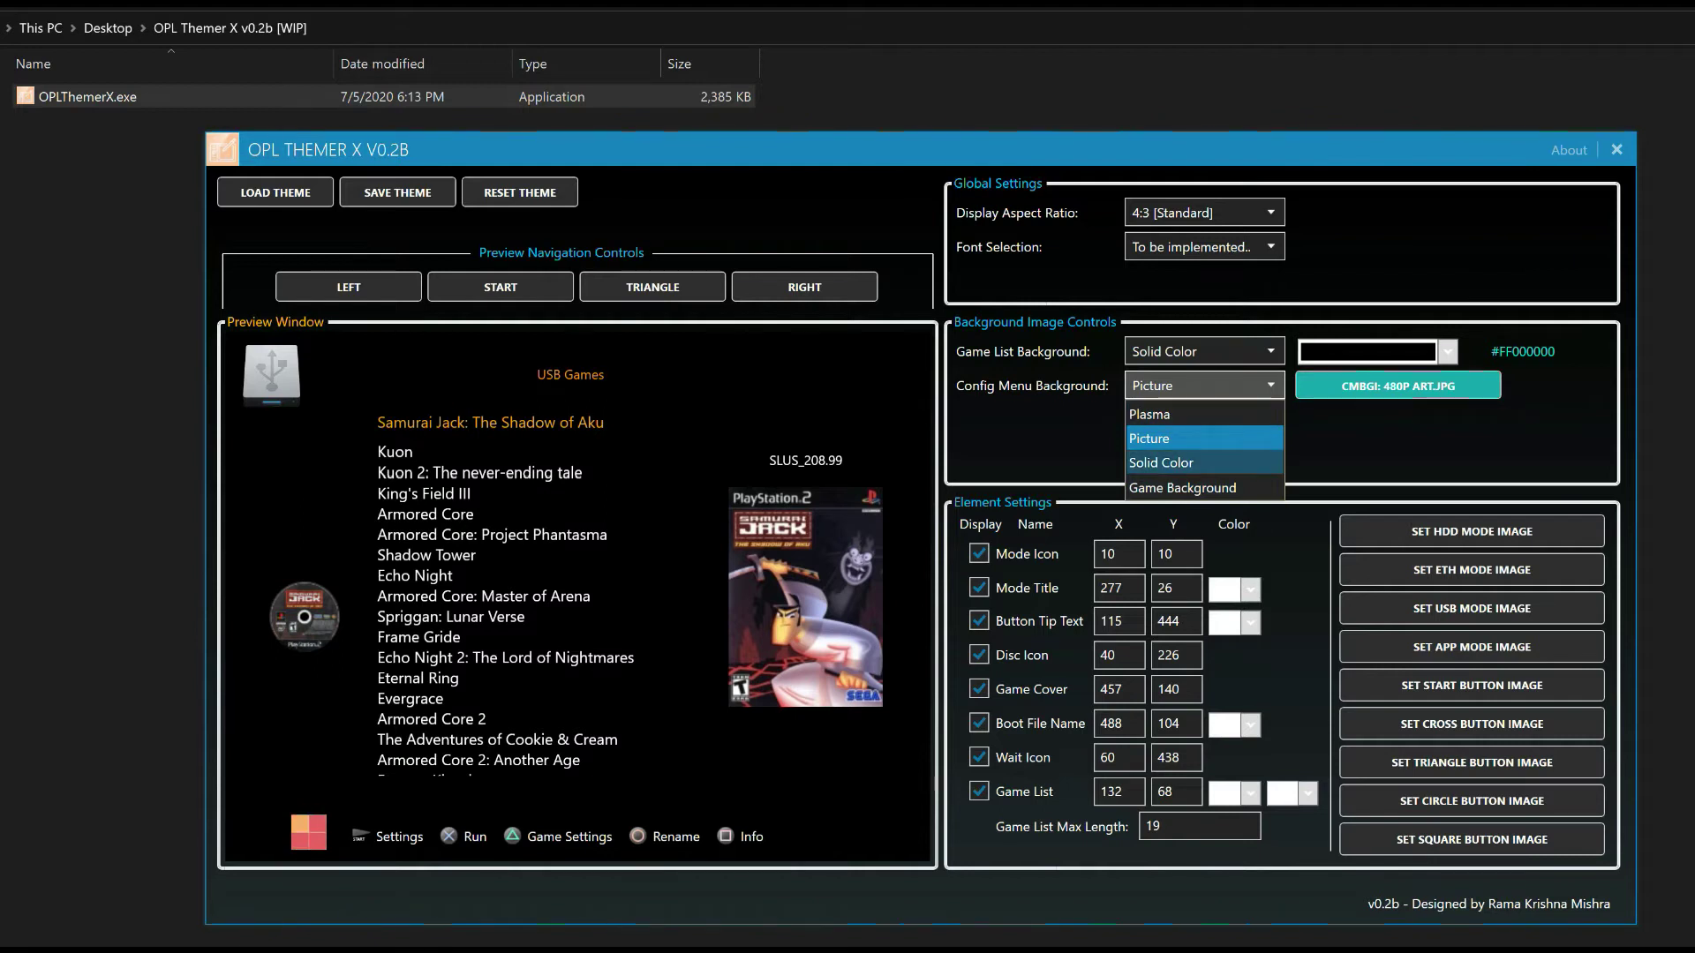
pyautogui.click(1161, 462)
pyautogui.click(1448, 386)
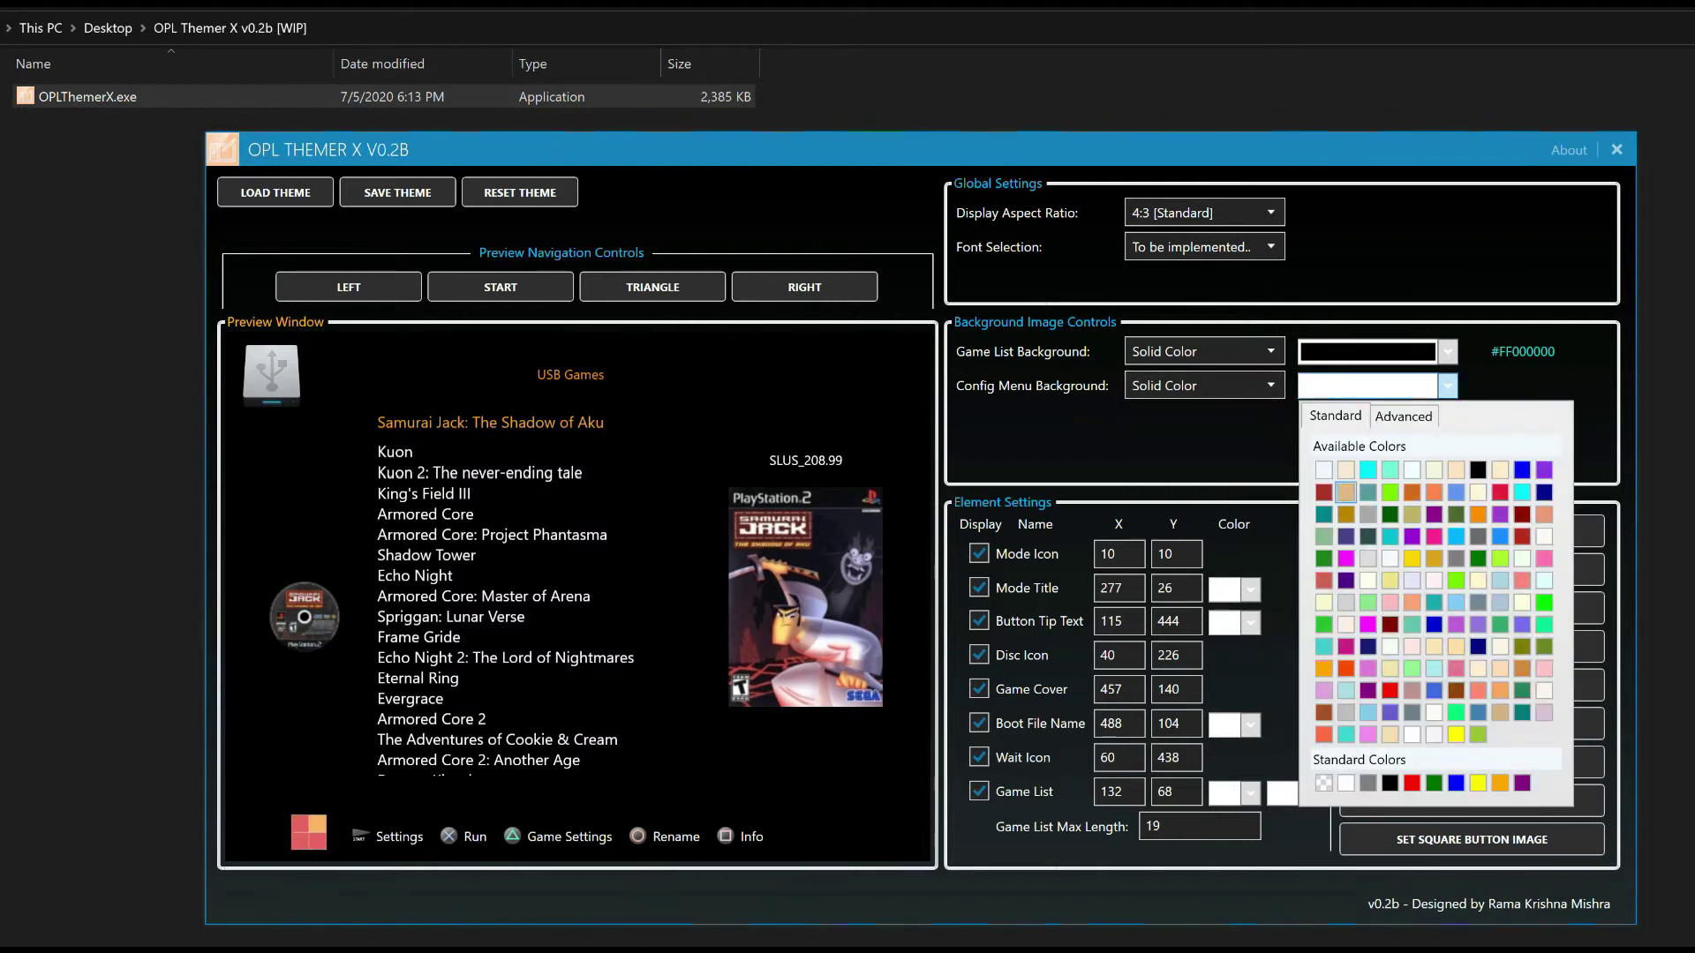
pyautogui.click(1368, 470)
pyautogui.click(499, 287)
# Try dark red (#FF800000) as the config menu background color, then set it to dark blue (#FF00008B)
pyautogui.click(1448, 385)
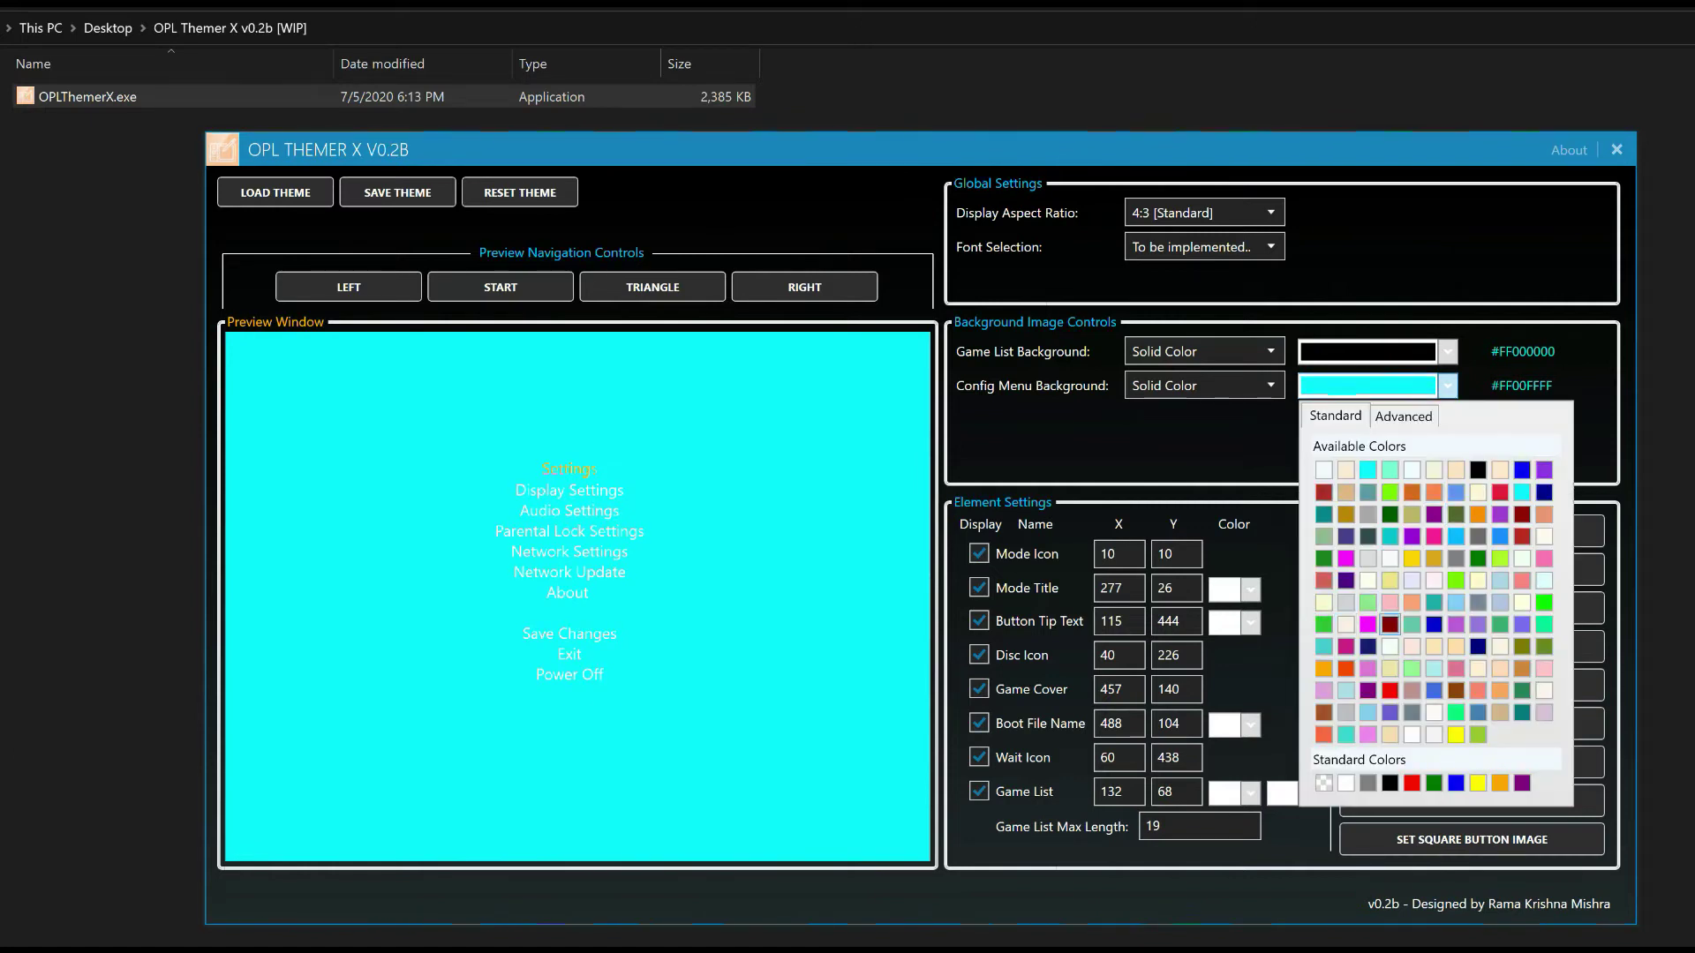
pyautogui.click(1390, 624)
pyautogui.click(1448, 386)
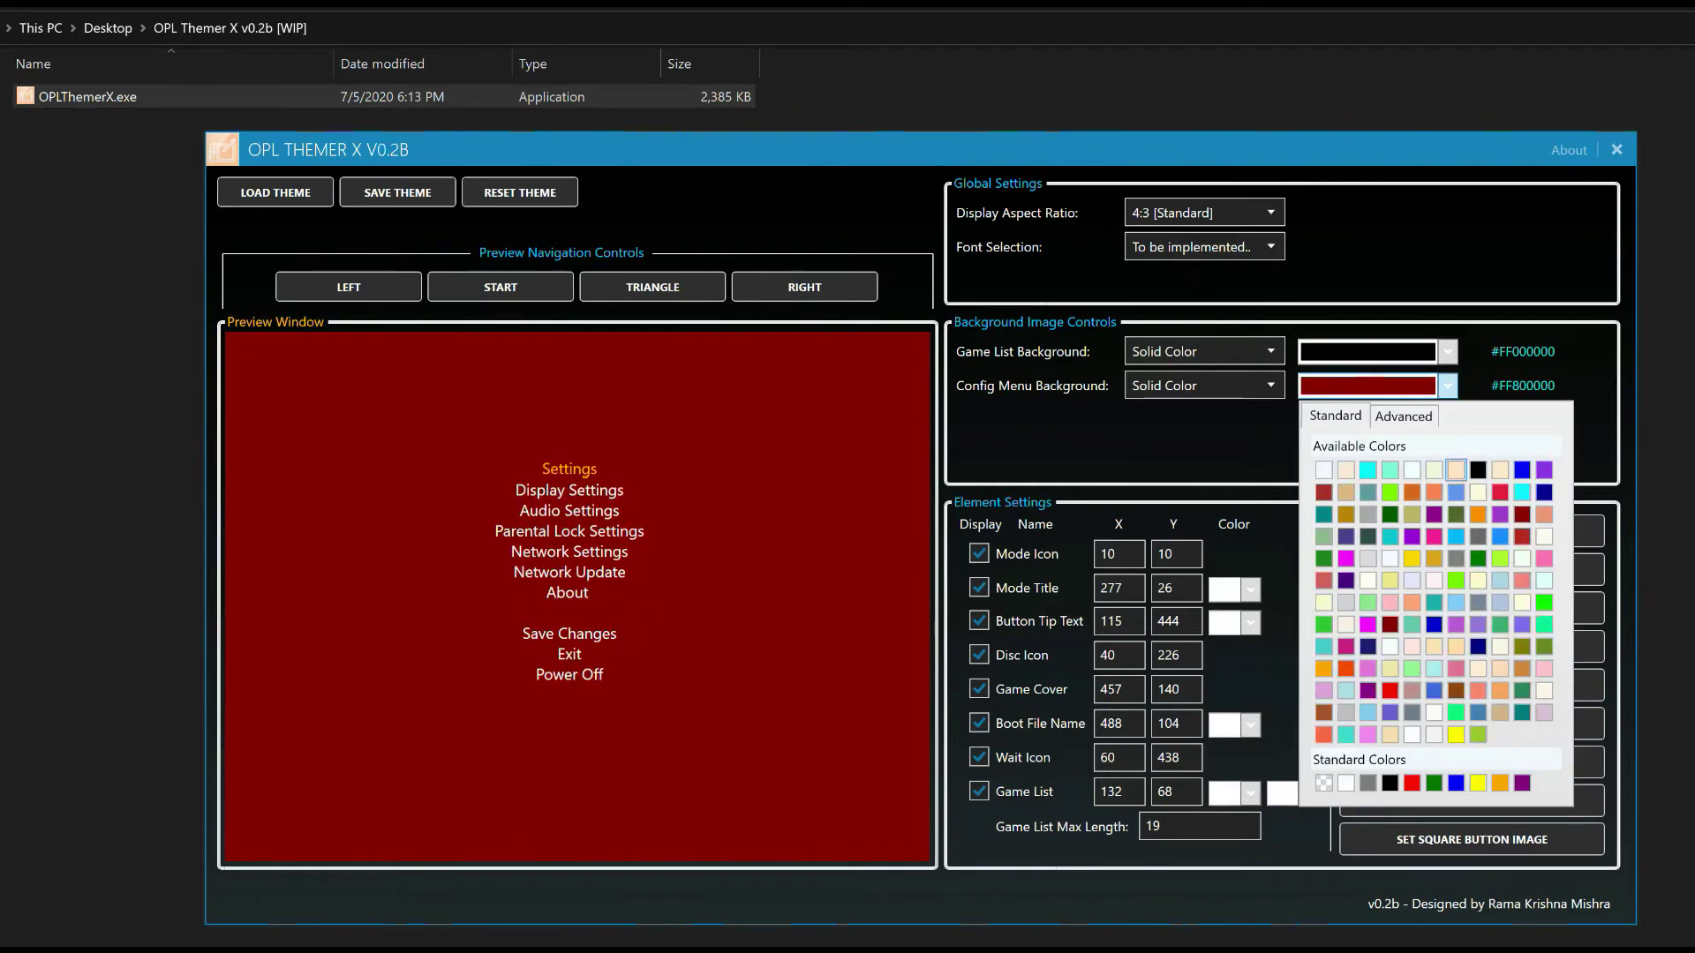
pyautogui.click(1545, 491)
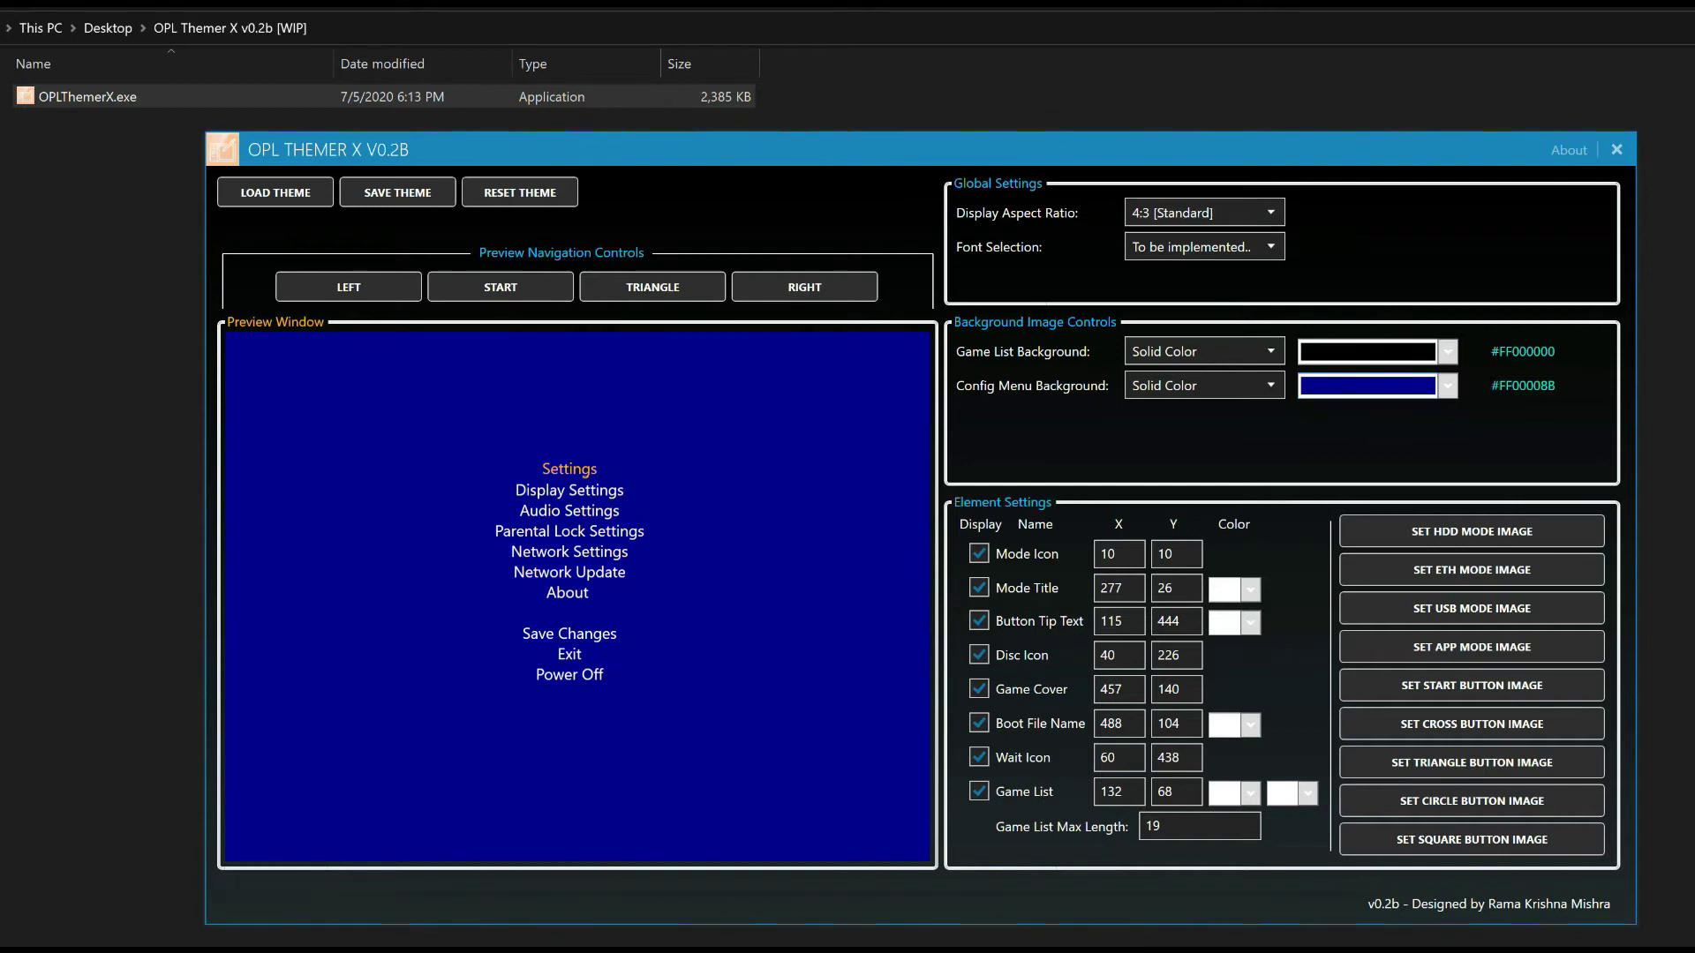
# Open the display aspect ratio options in the global settings
pyautogui.click(1203, 212)
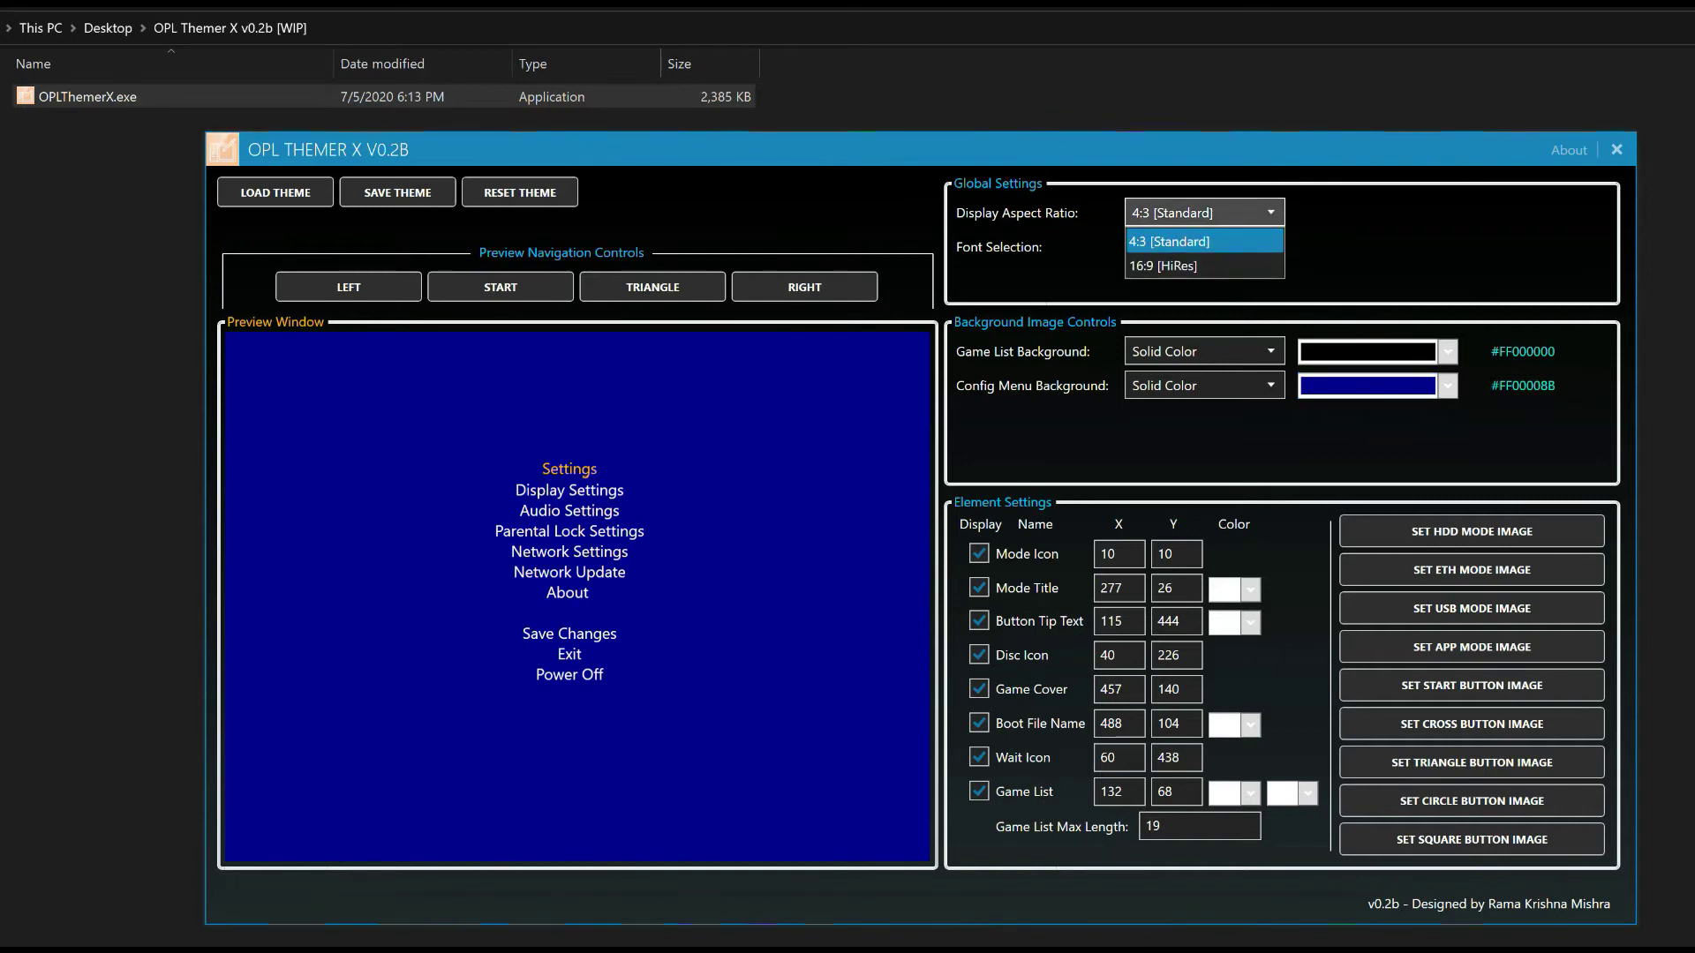